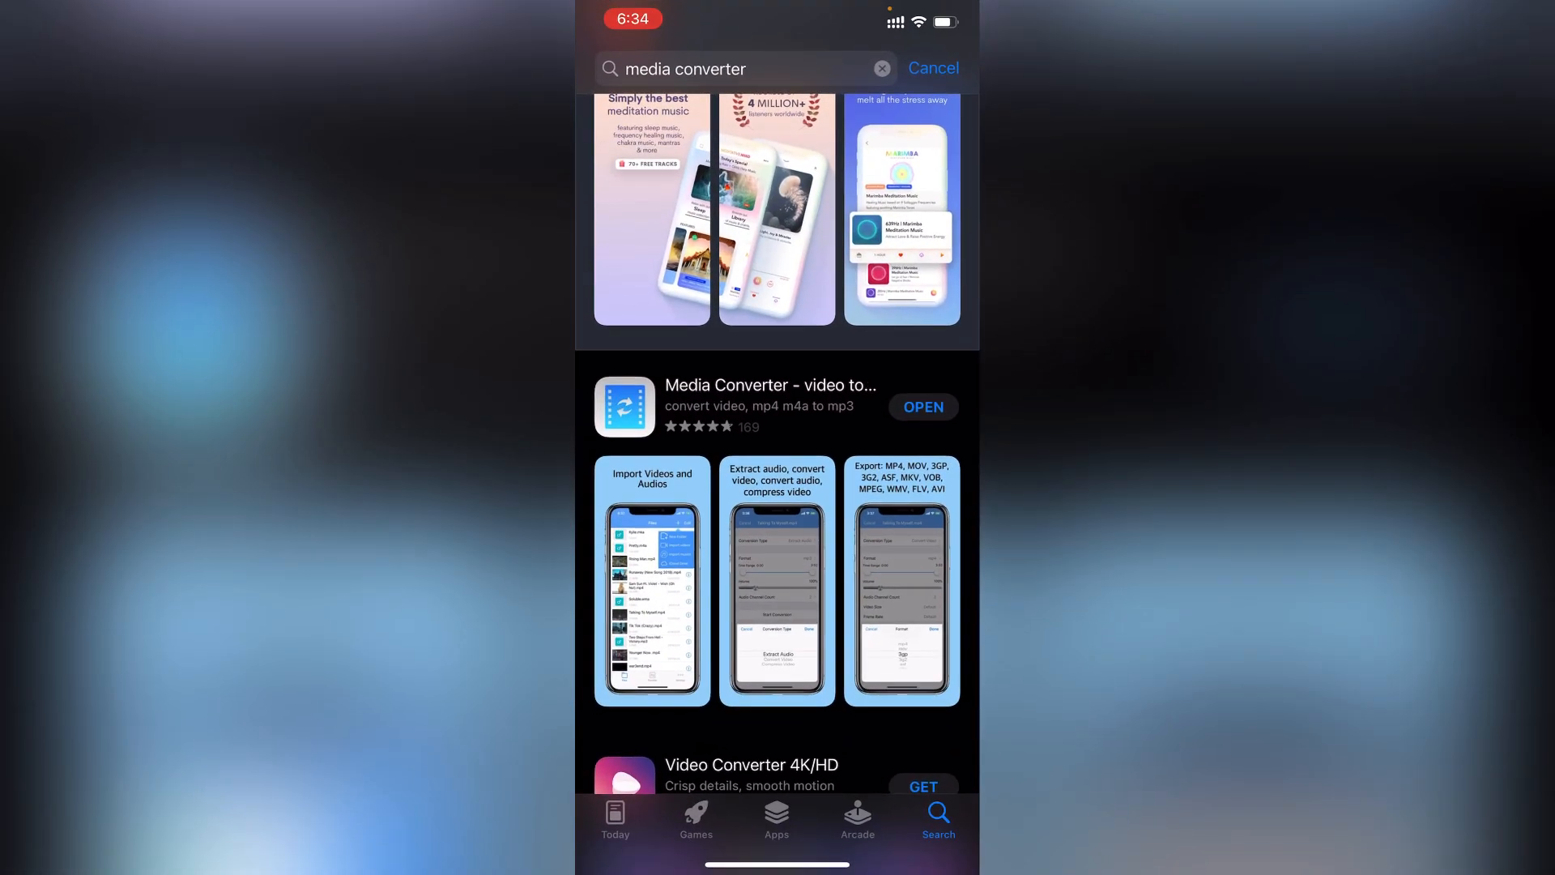
{"action": "scroll", "coordinate": [778, 486], "scroll_direction": "up", "scroll_amount": 3}
Step: Search the App Store for "media converter" to locate the installed app
{"action": "left_click", "coordinate": [882, 69]}
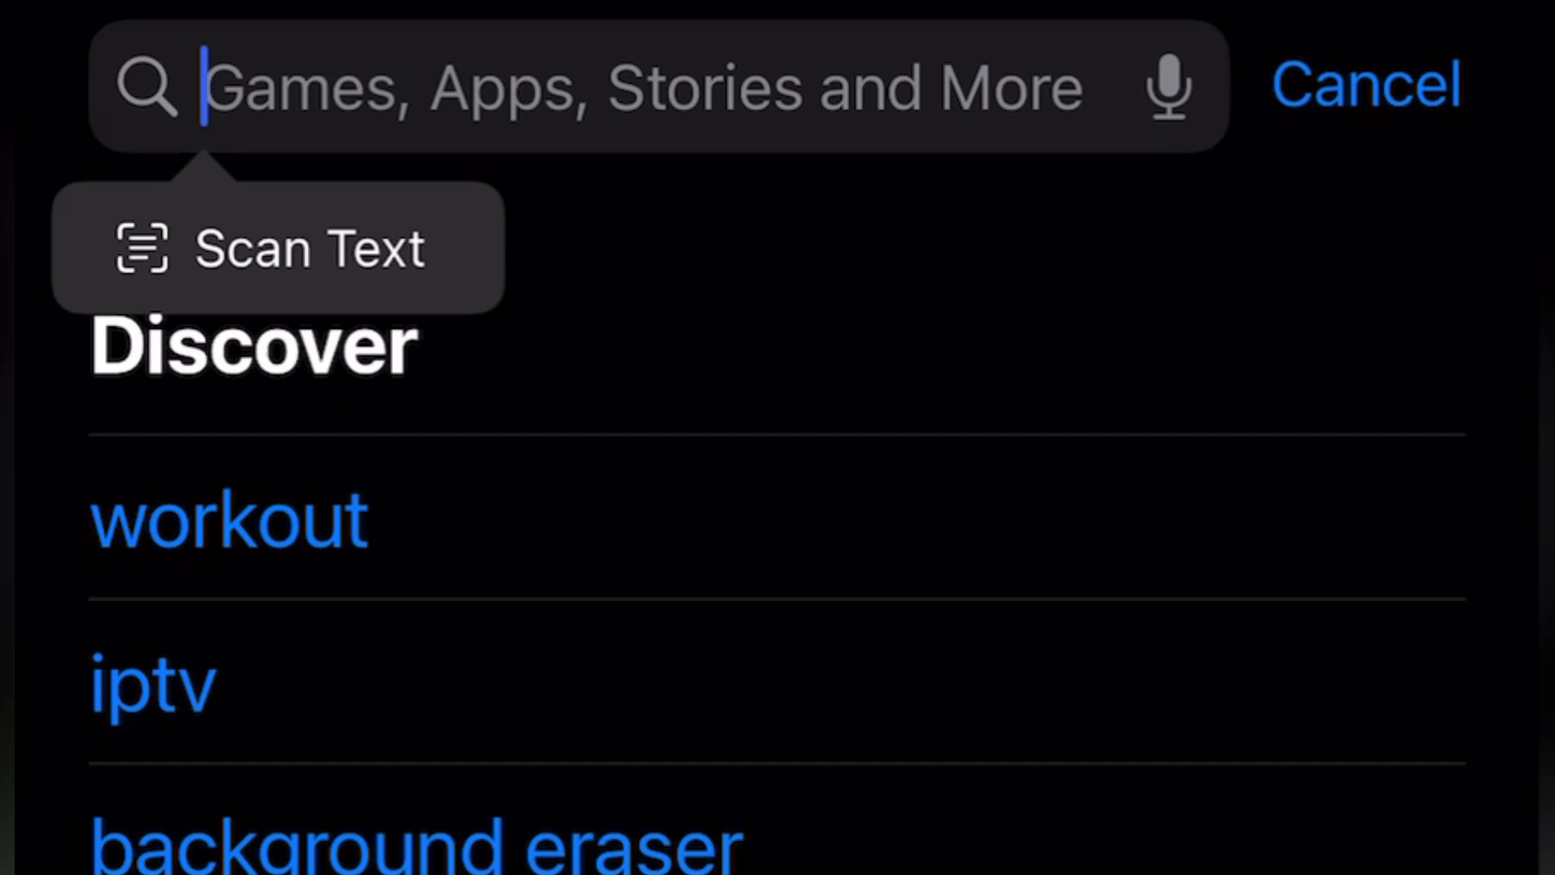
{"action": "type", "text": "media co"}
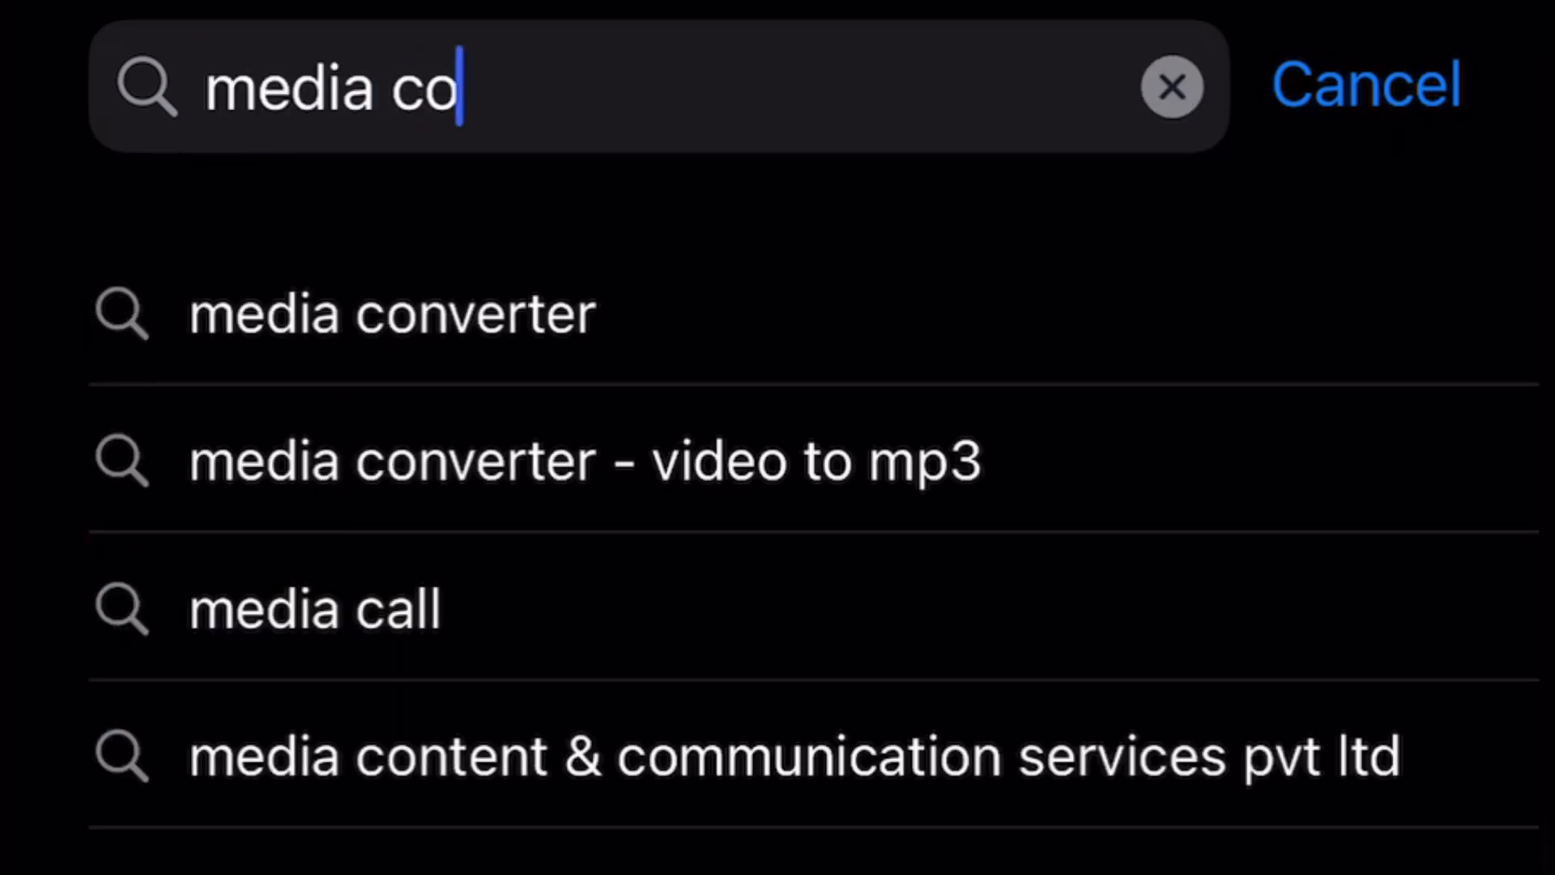
{"action": "type", "text": "nverter"}
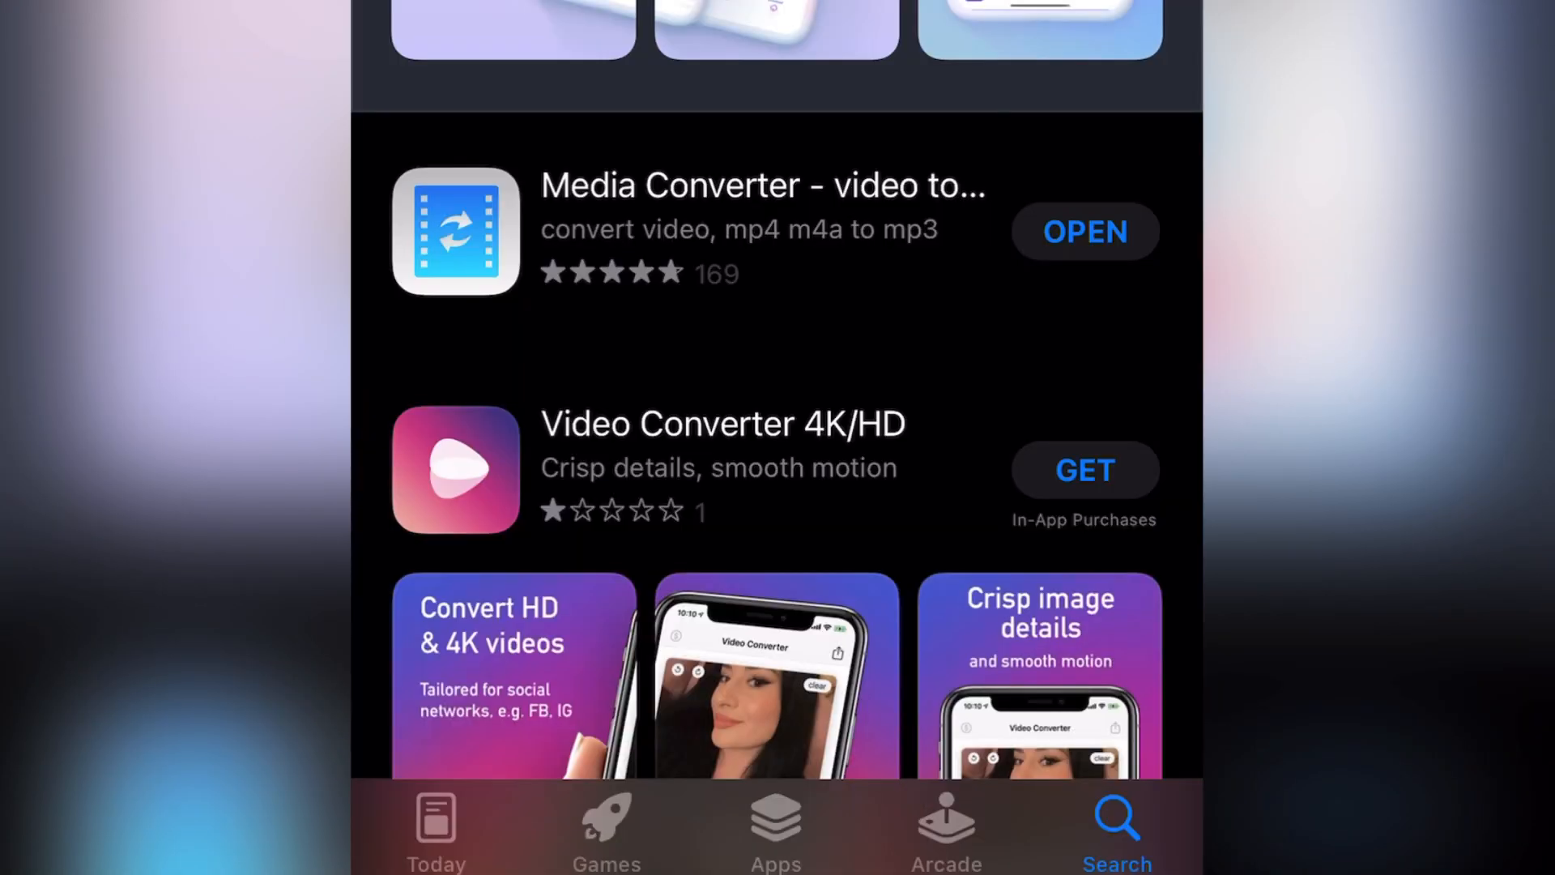
{"action": "scroll", "coordinate": [777, 438], "scroll_direction": "down", "scroll_amount": 2}
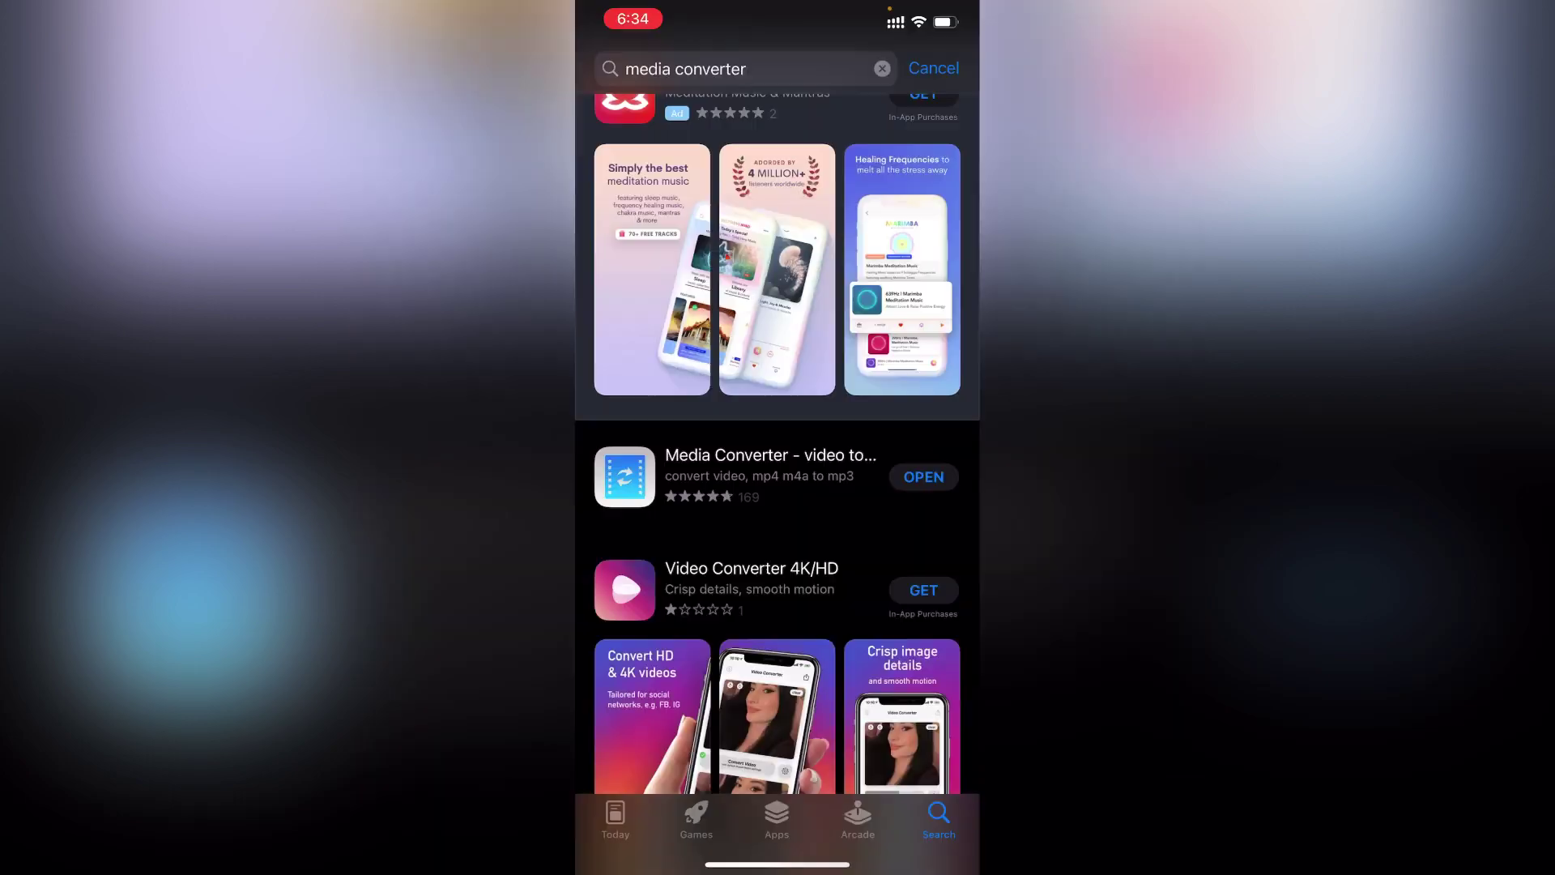
Step: Import the baby video clip from the Photos Library Recents album into Media Converter
{"action": "left_click", "coordinate": [924, 475]}
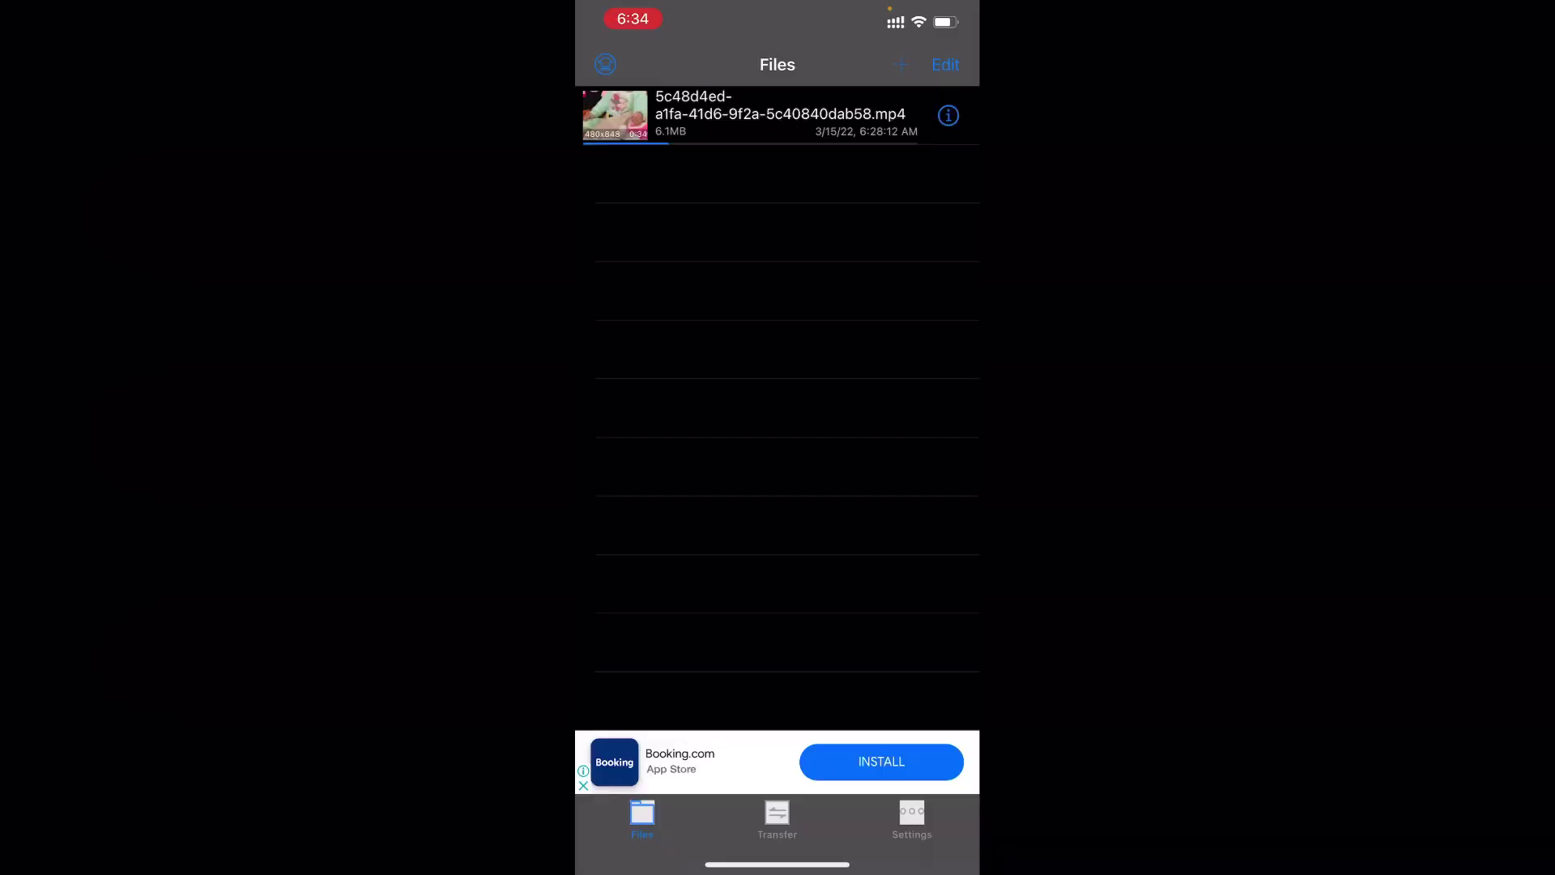
{"action": "left_click", "coordinate": [899, 64]}
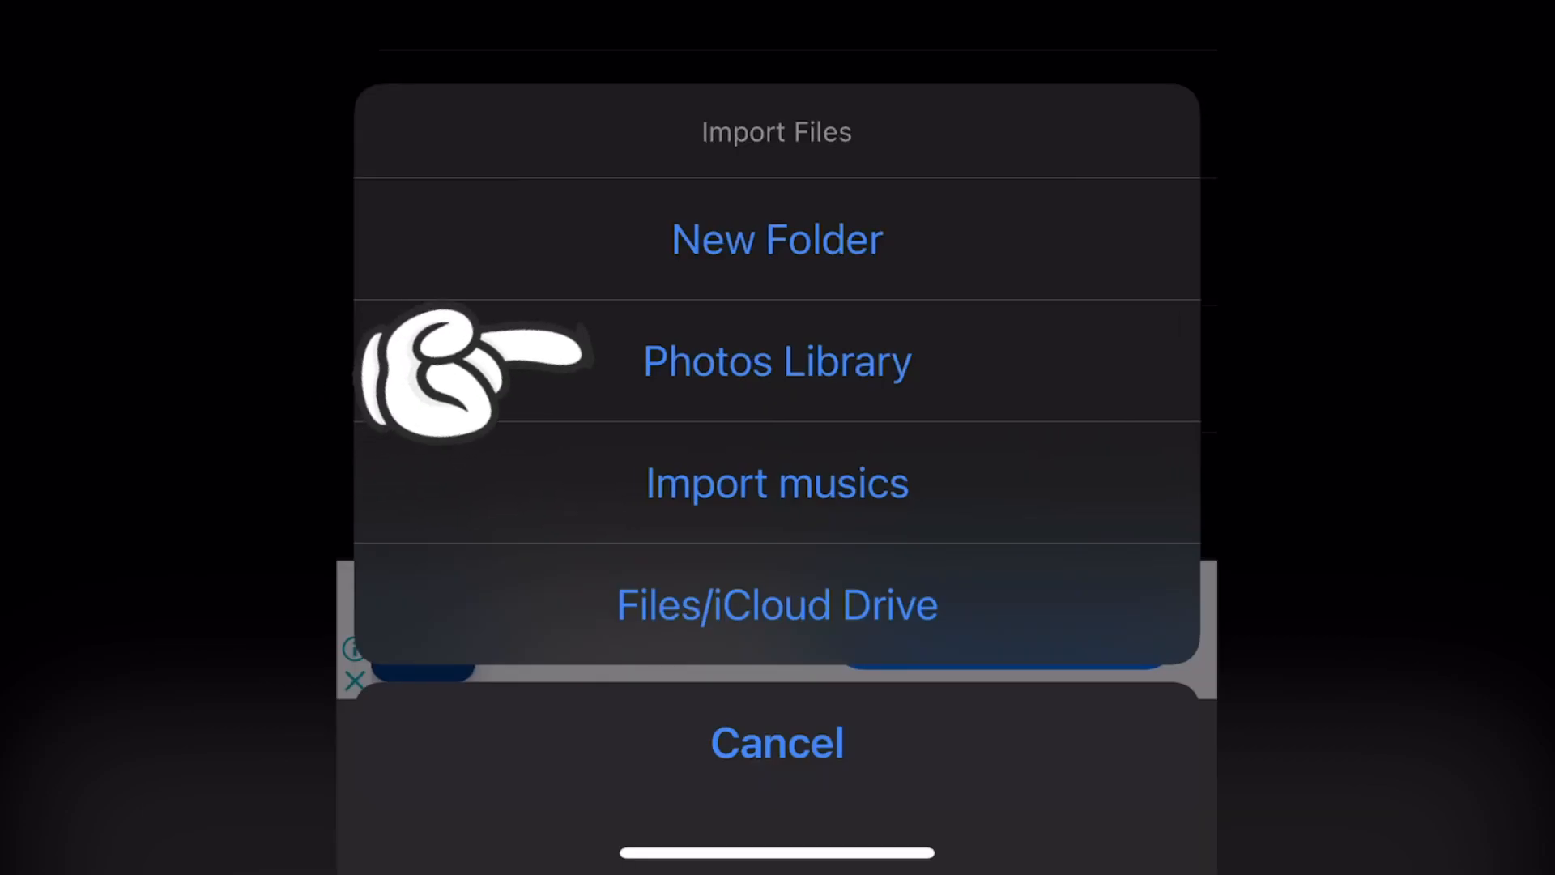
{"action": "left_click", "coordinate": [777, 361]}
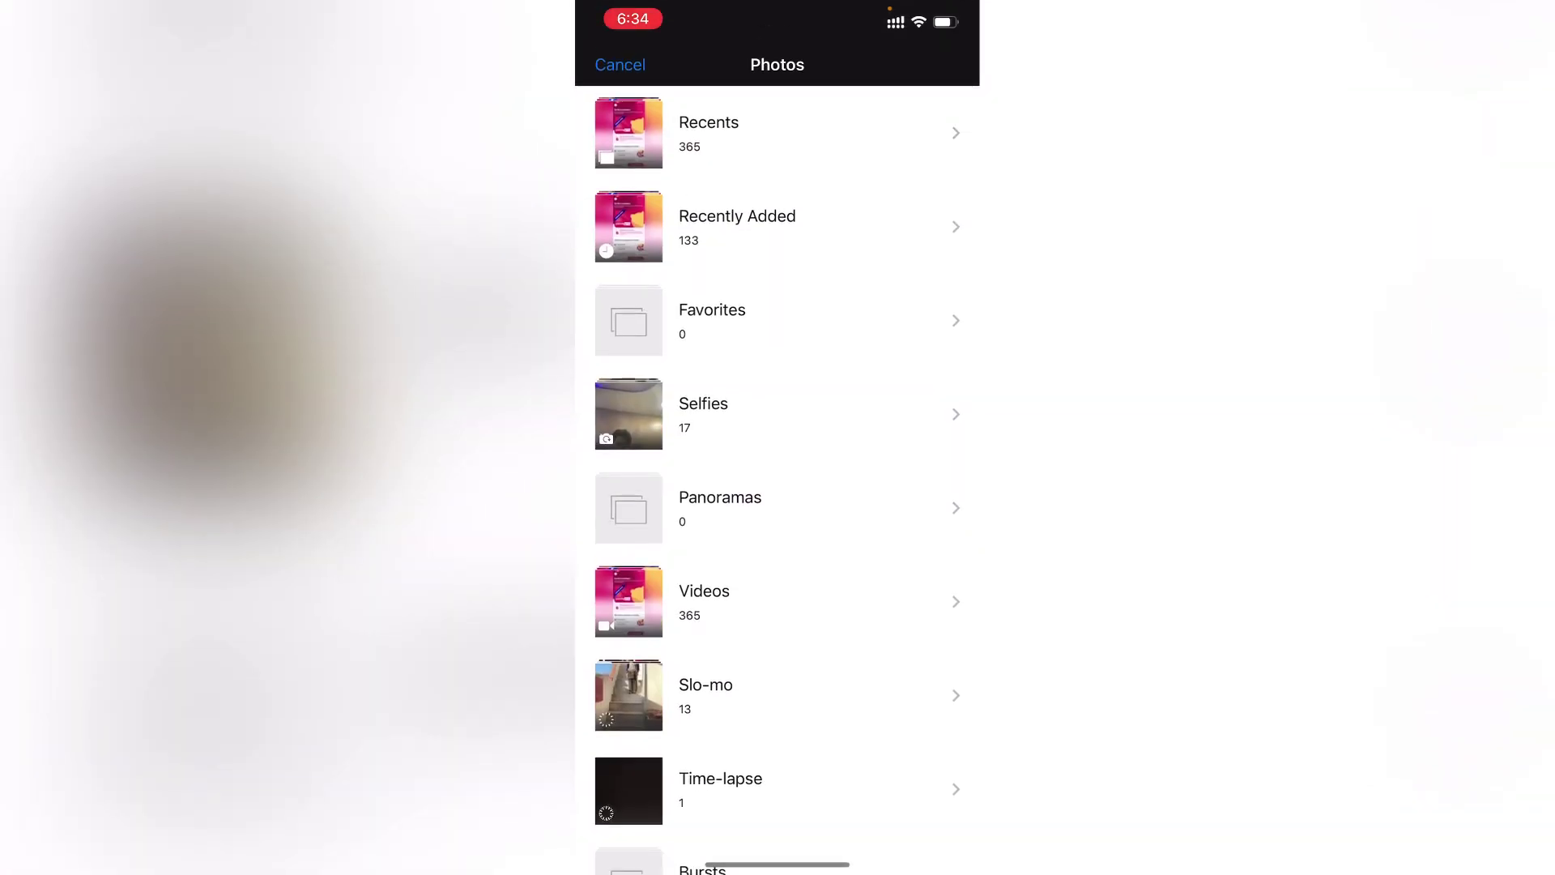
{"action": "left_click", "coordinate": [708, 133]}
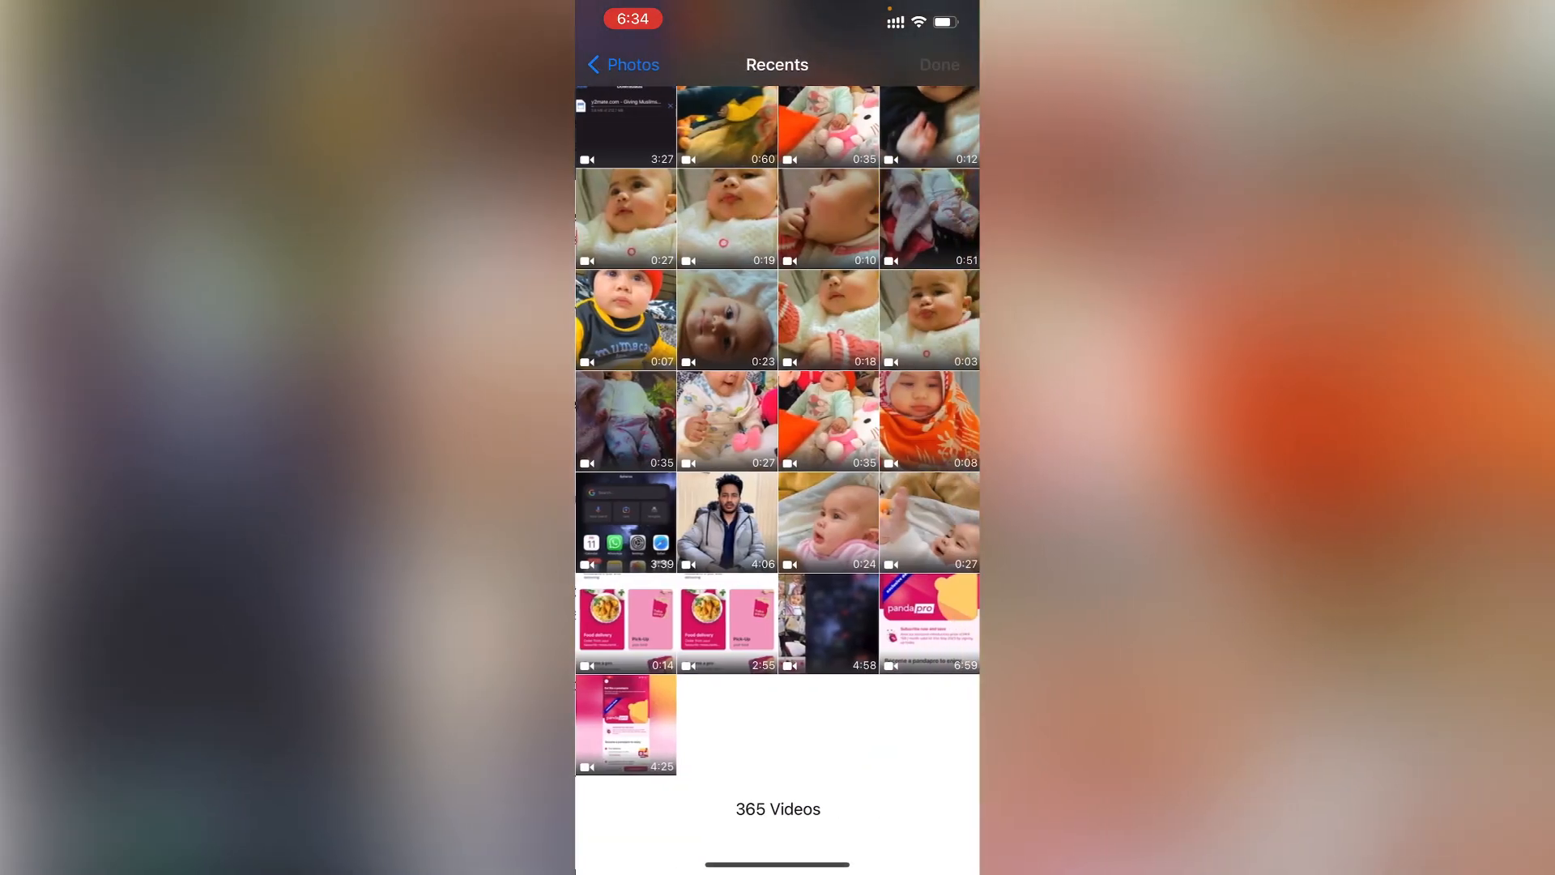
{"action": "left_click", "coordinate": [827, 421]}
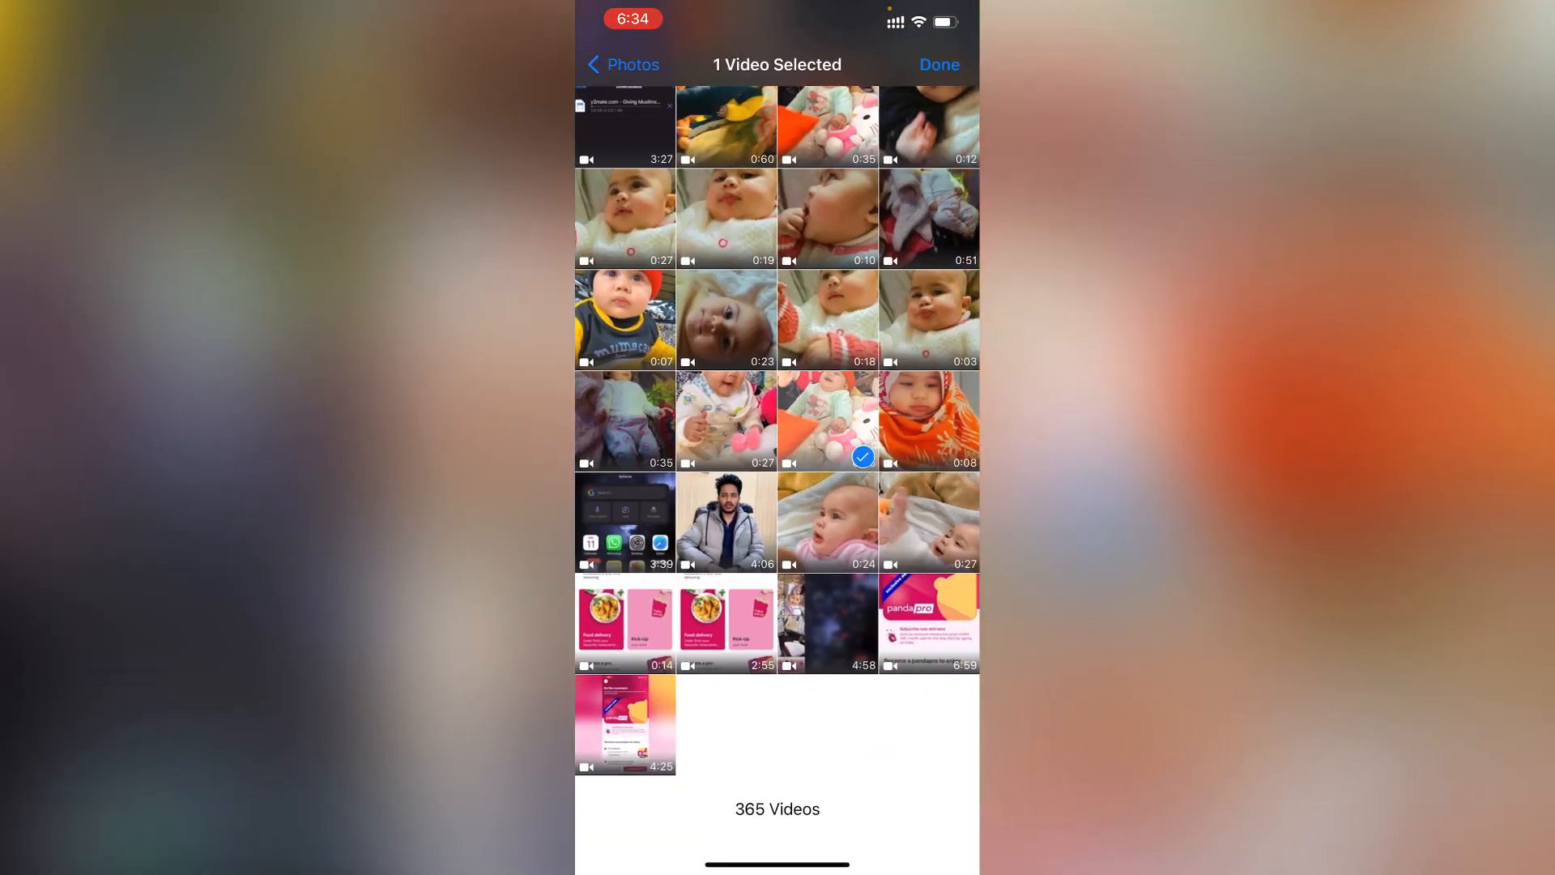
{"action": "left_click", "coordinate": [939, 64]}
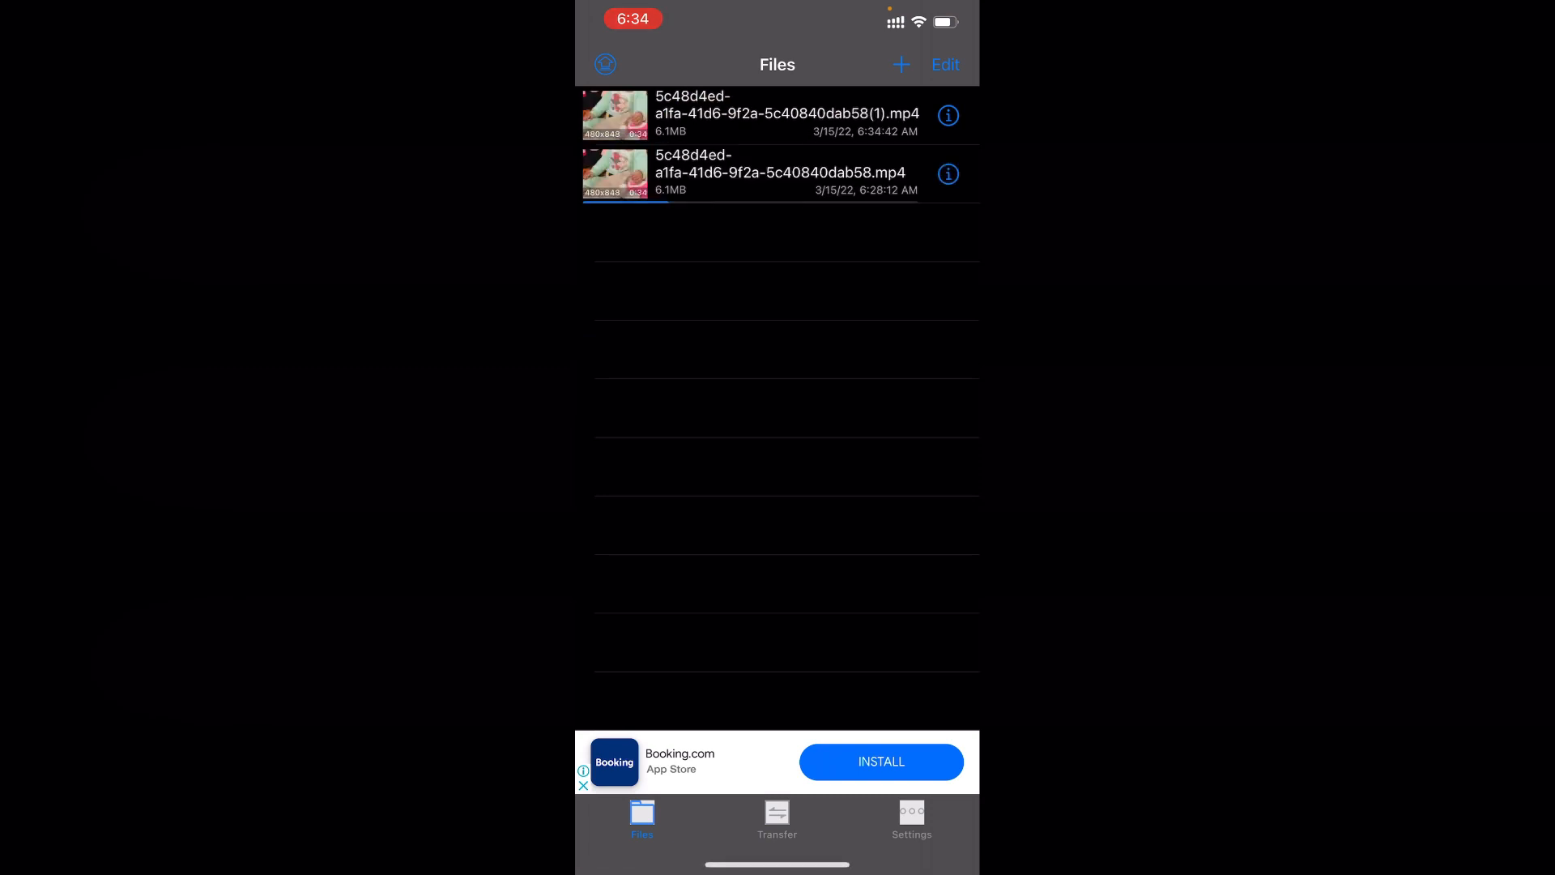
Step: Choose Convert Video from the imported clip's More actions to reach its mp4 conversion settings
{"action": "left_click", "coordinate": [947, 114]}
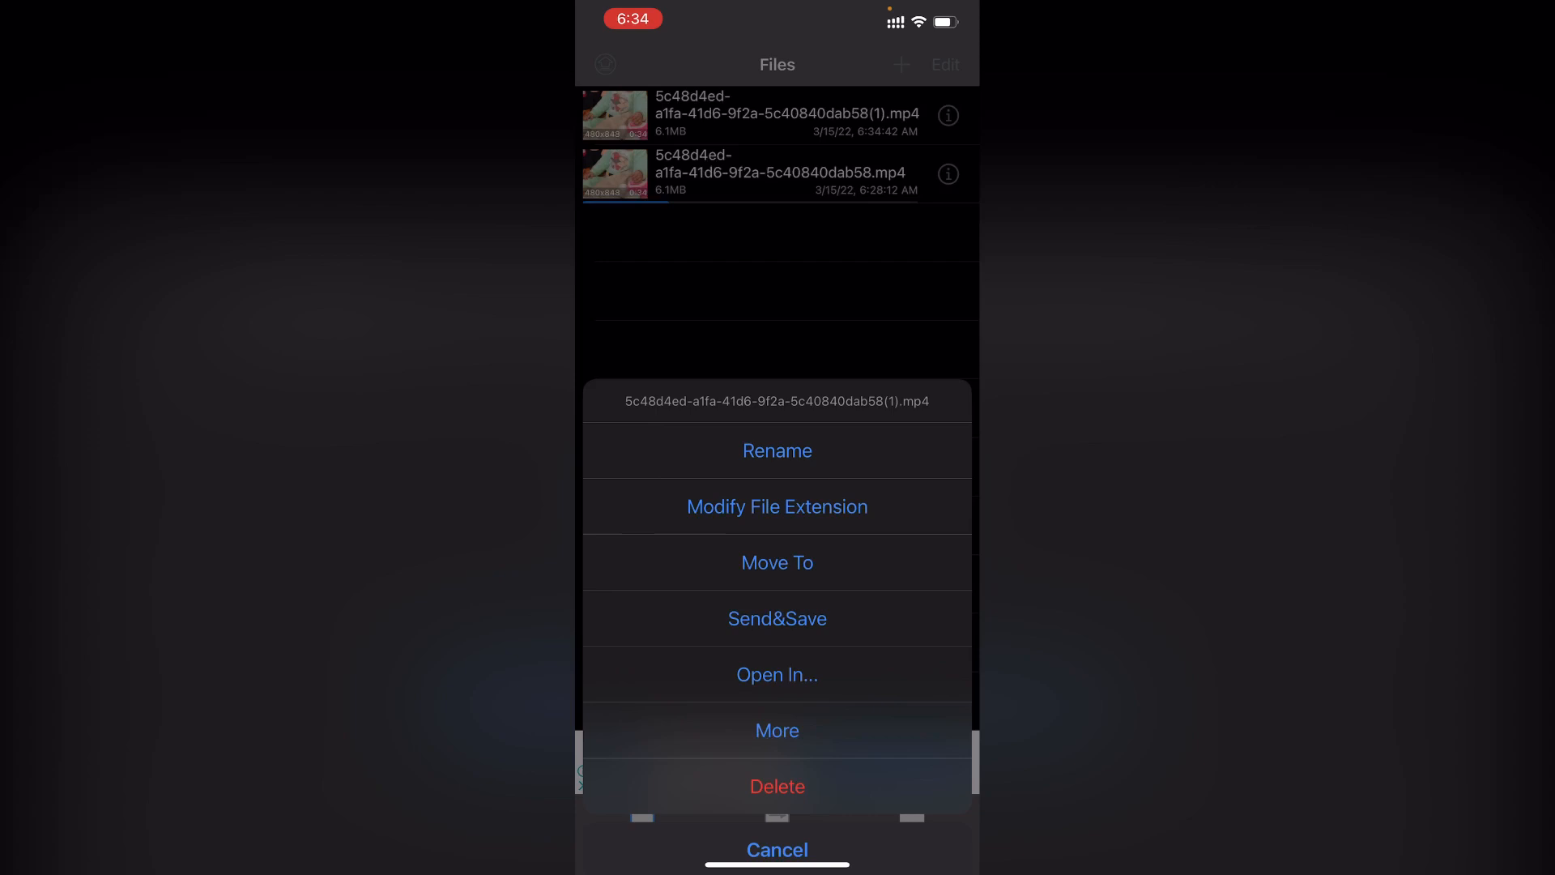
{"action": "left_click", "coordinate": [778, 694]}
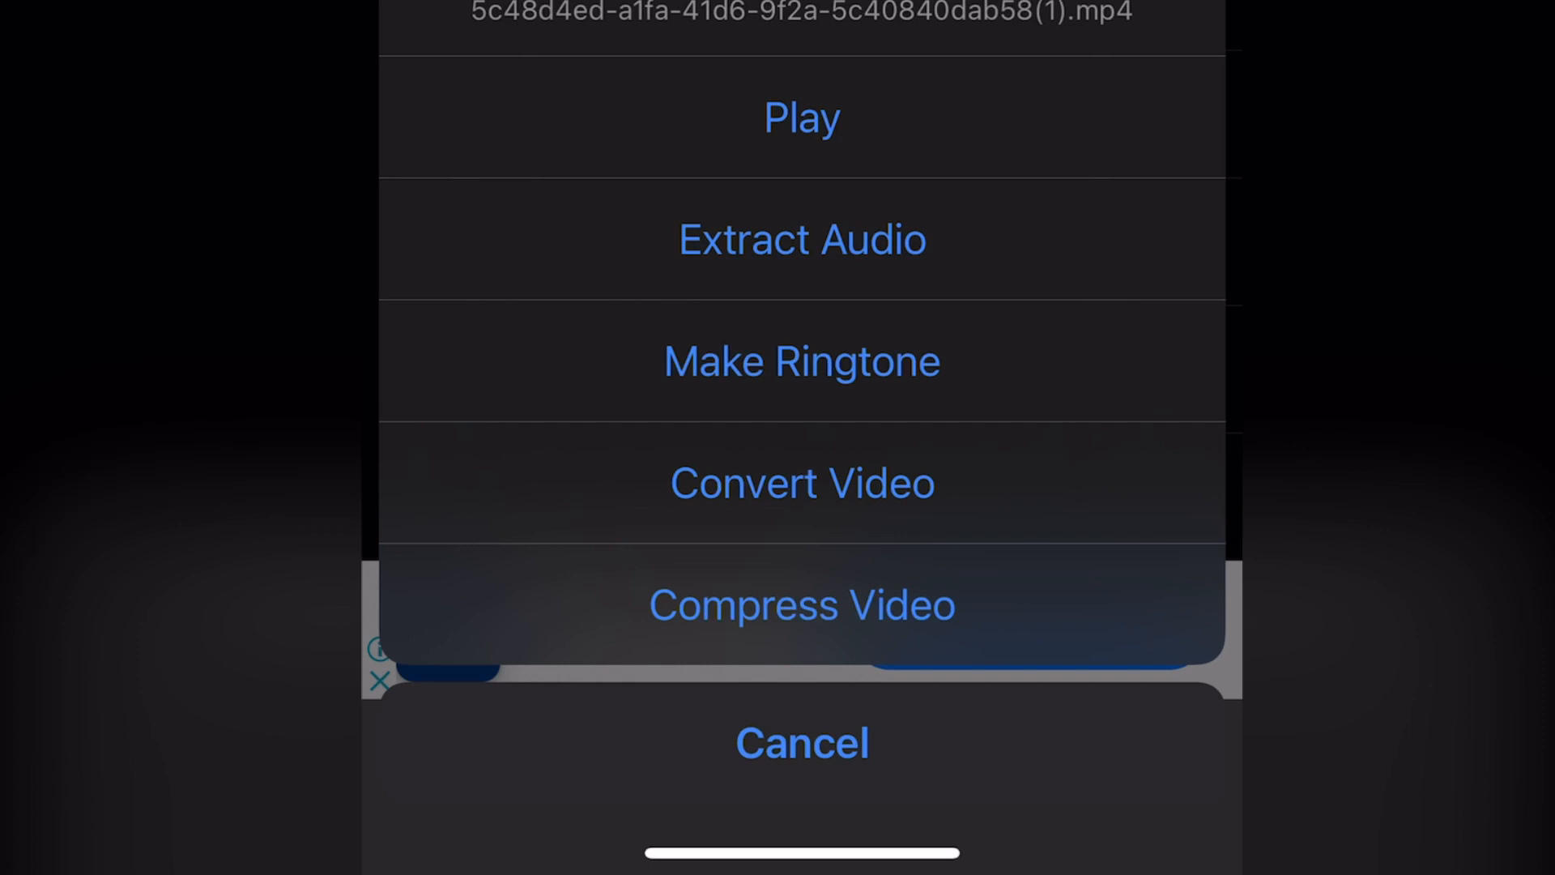
{"action": "left_click", "coordinate": [803, 481]}
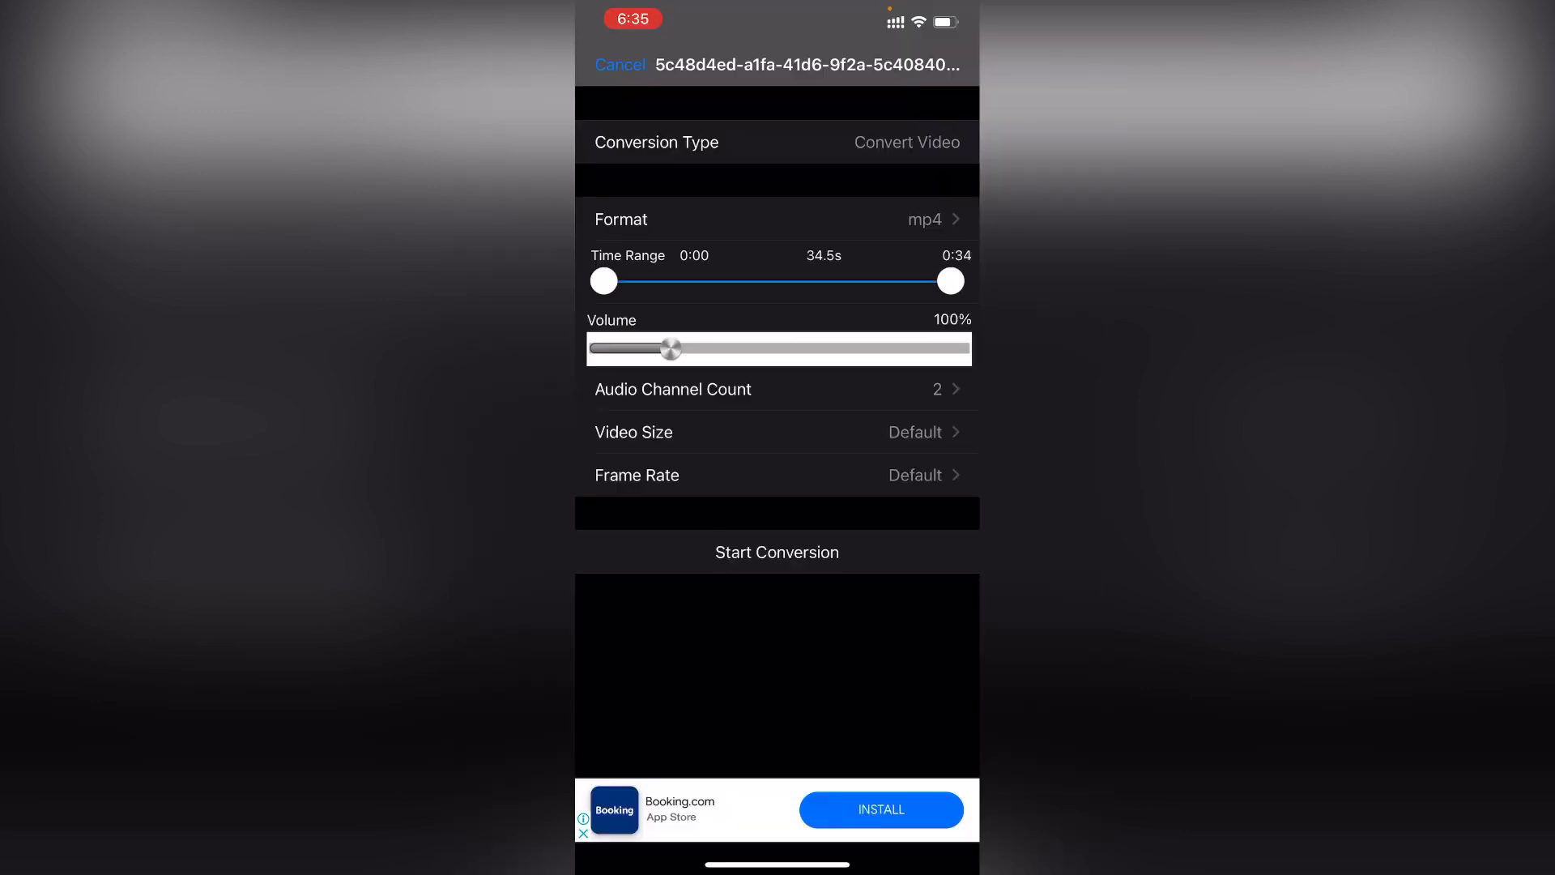
{"action": "left_click", "coordinate": [777, 220]}
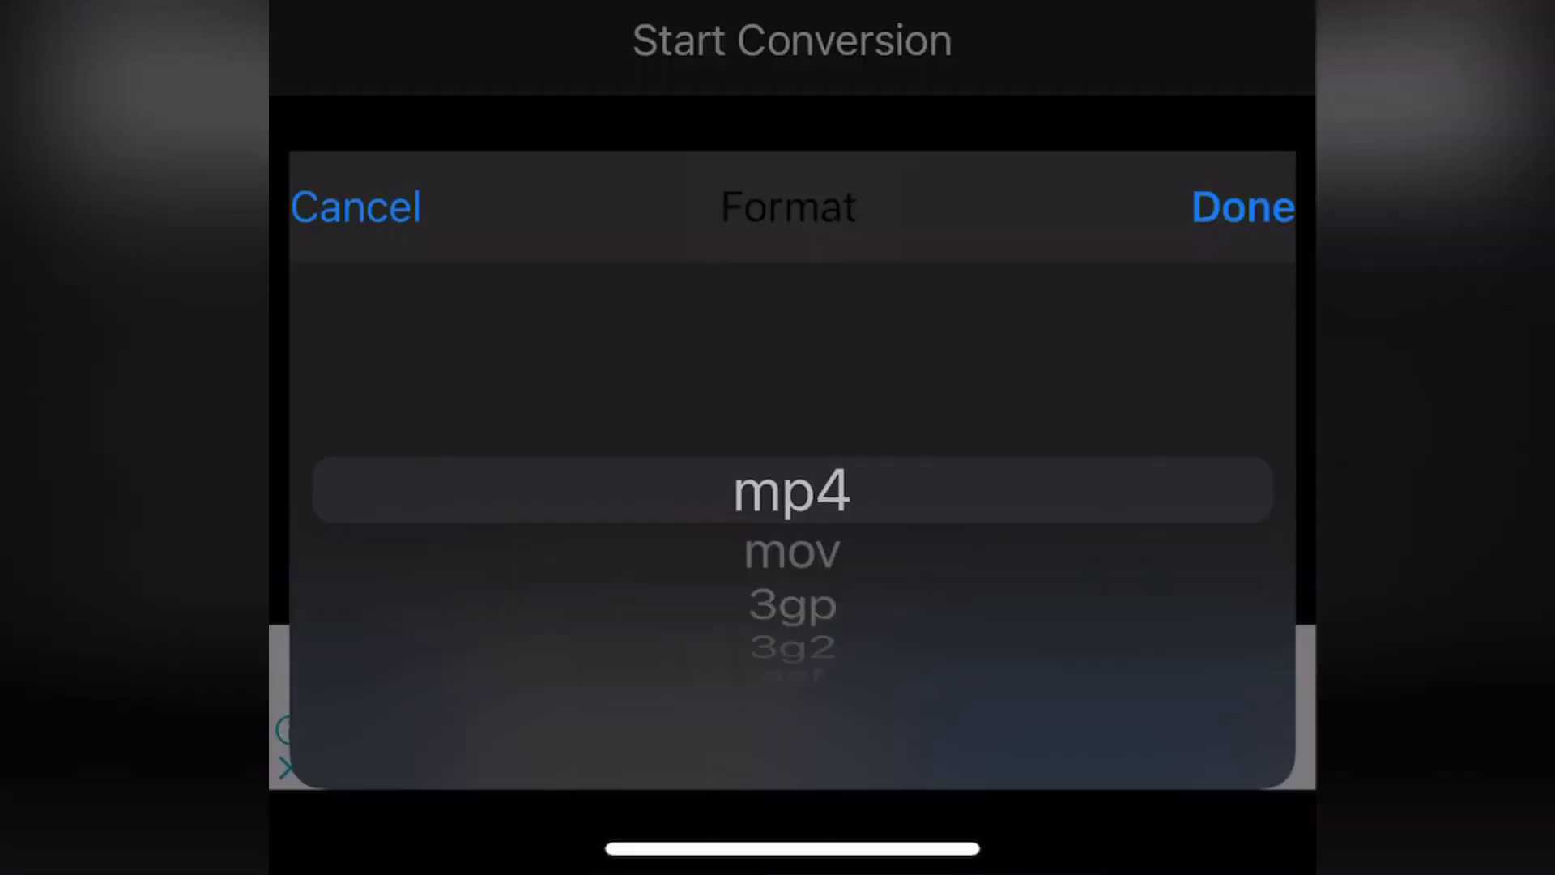
{"action": "scroll", "coordinate": [777, 728], "scroll_direction": "down", "scroll_amount": 2}
{"action": "scroll", "coordinate": [792, 510], "scroll_direction": "up", "scroll_amount": 1}
{"action": "scroll", "coordinate": [792, 510], "scroll_direction": "down", "scroll_amount": 2}
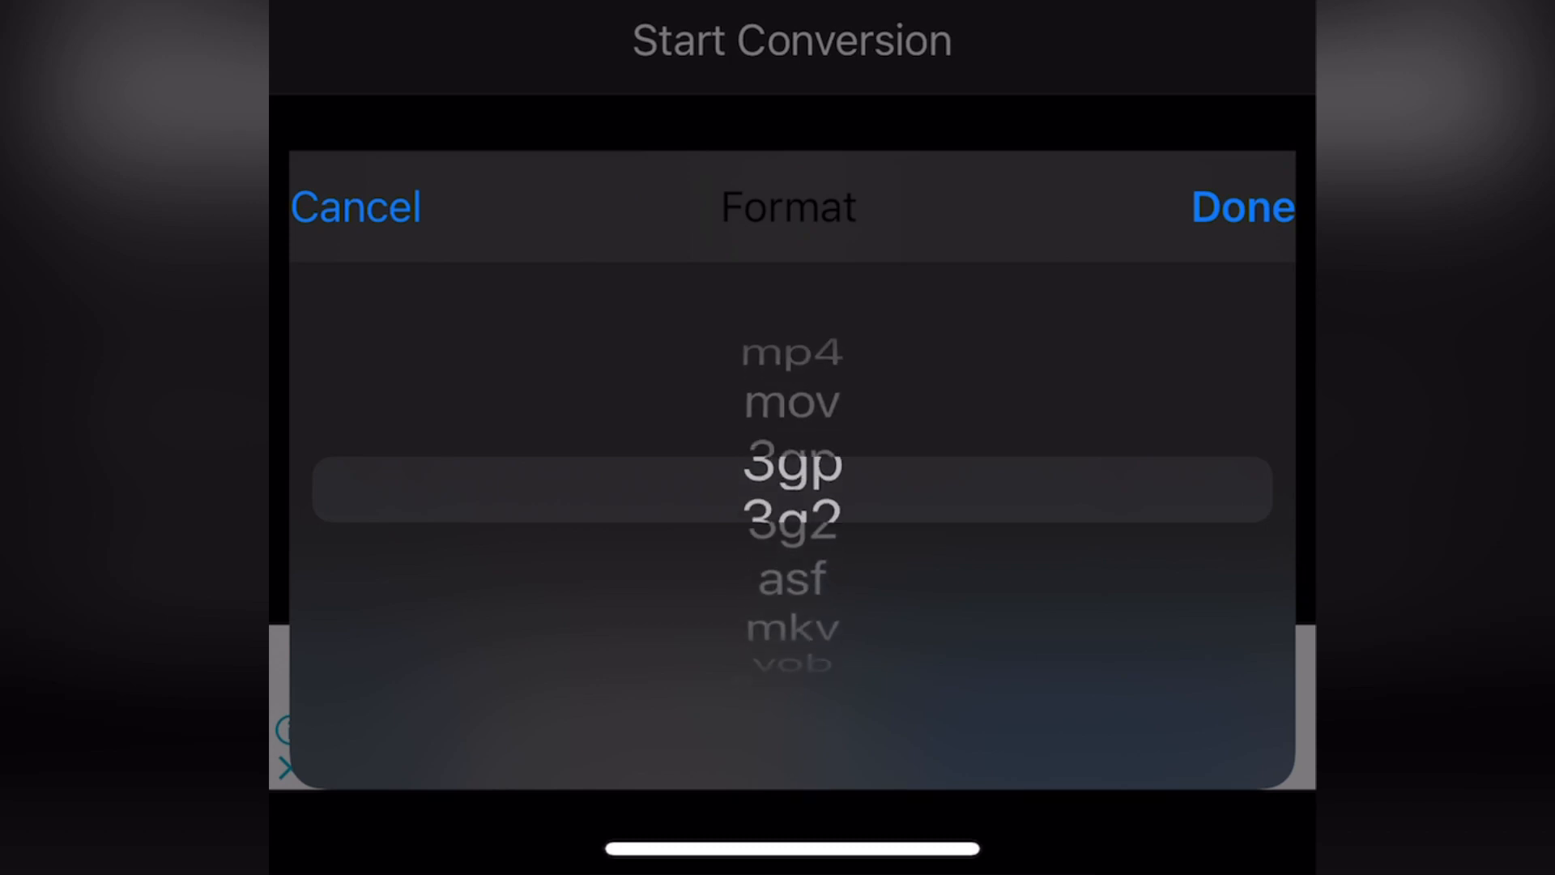
{"action": "scroll", "coordinate": [793, 510], "scroll_direction": "up", "scroll_amount": 2}
{"action": "scroll", "coordinate": [793, 486], "scroll_direction": "up", "scroll_amount": 1}
{"action": "scroll", "coordinate": [792, 485], "scroll_direction": "down", "scroll_amount": 3}
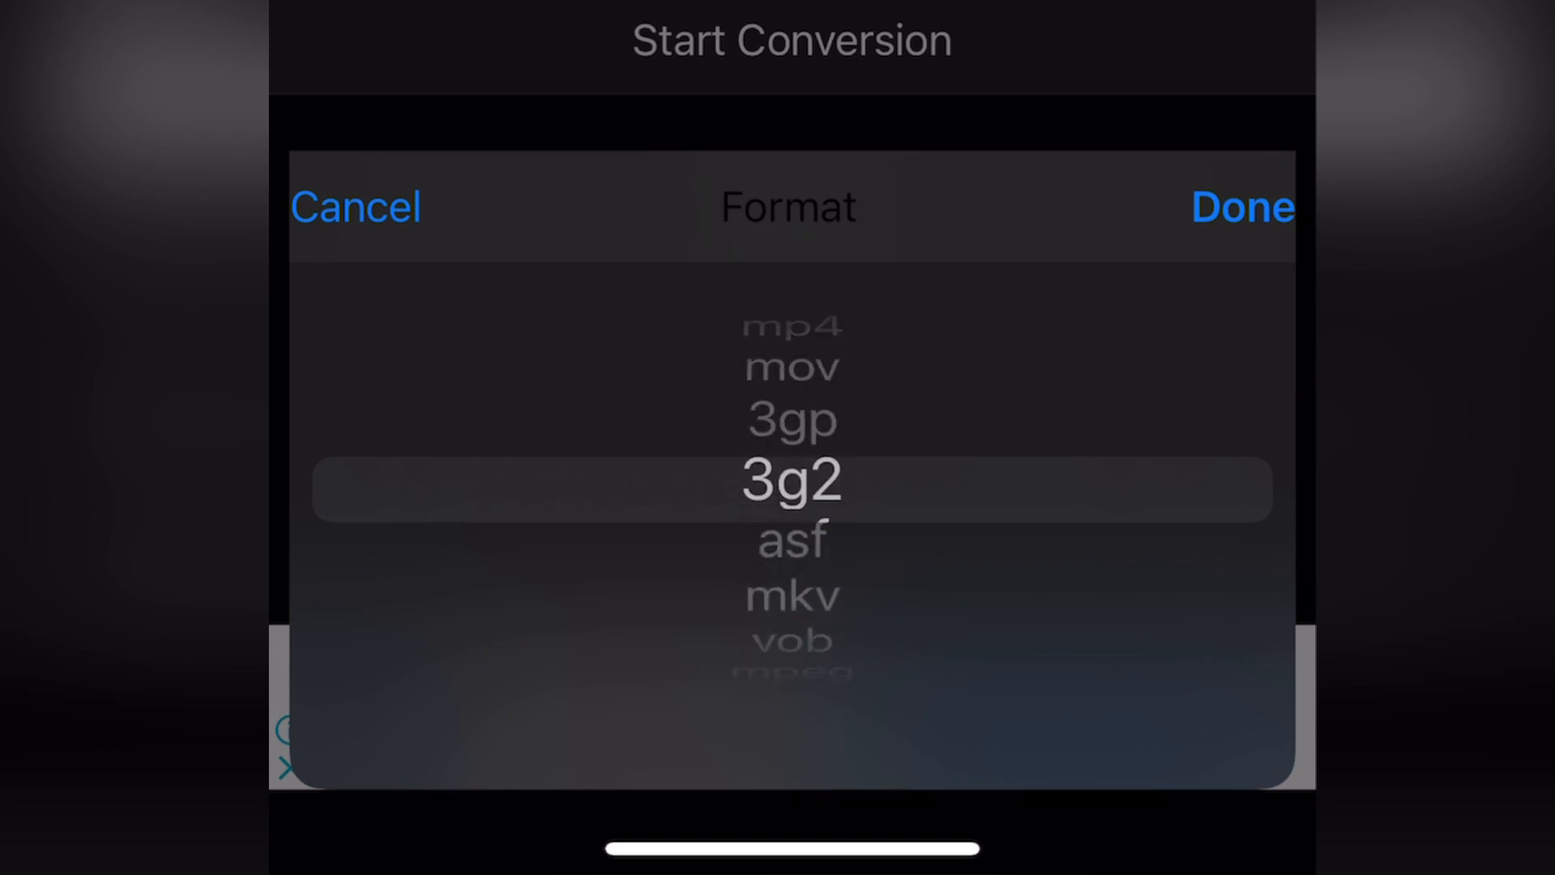
{"action": "scroll", "coordinate": [792, 487], "scroll_direction": "down", "scroll_amount": 3}
{"action": "scroll", "coordinate": [793, 487], "scroll_direction": "down", "scroll_amount": 2}
{"action": "scroll", "coordinate": [792, 486], "scroll_direction": "up", "scroll_amount": 2}
{"action": "scroll", "coordinate": [777, 729], "scroll_direction": "up", "scroll_amount": 5}
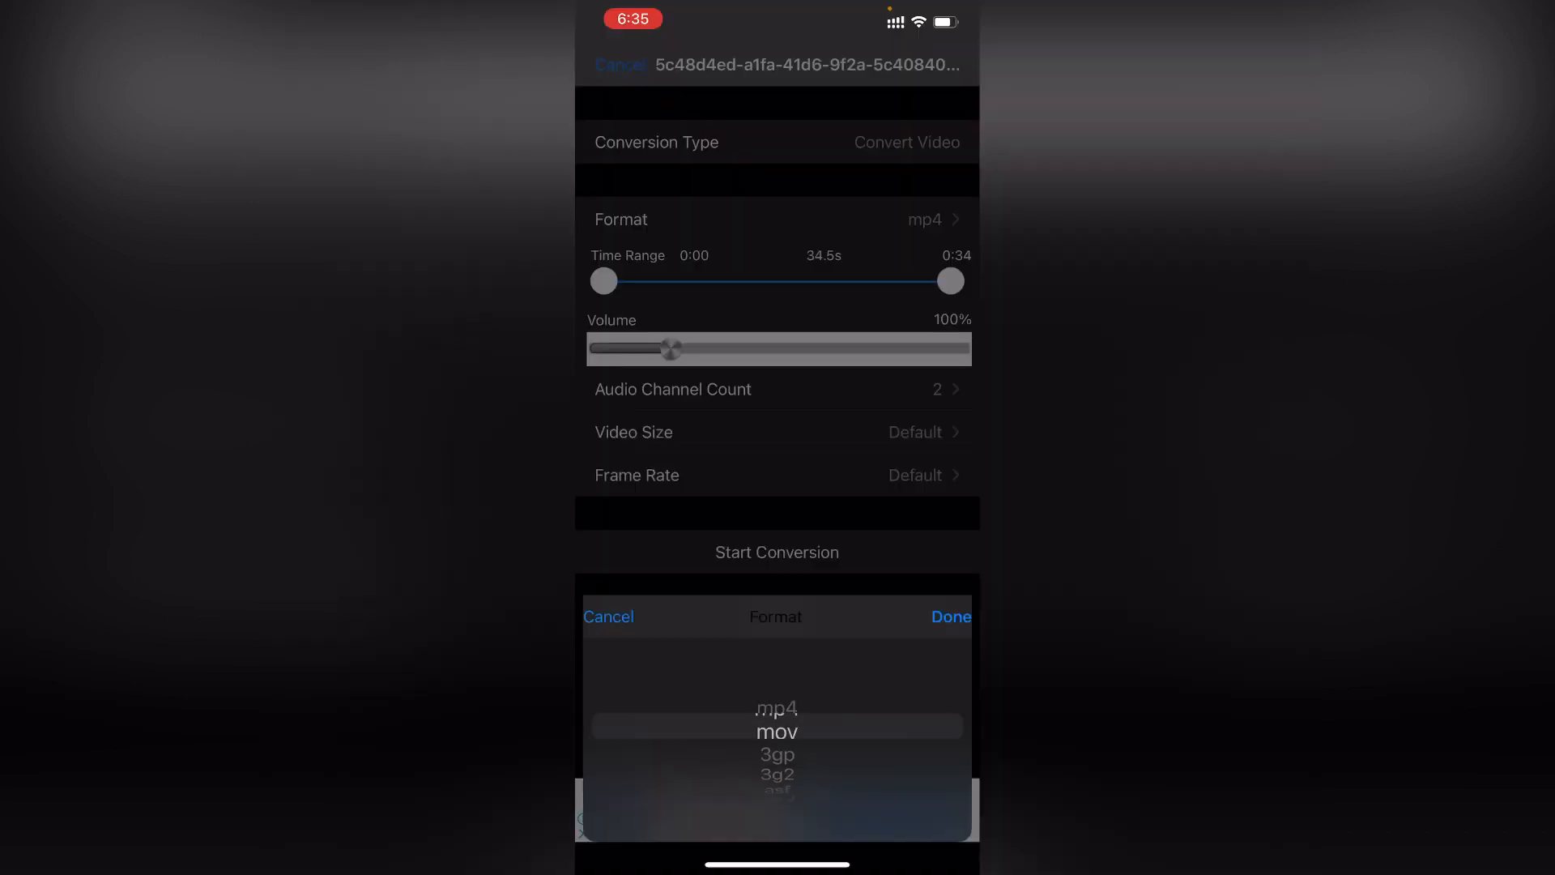
{"action": "scroll", "coordinate": [778, 730], "scroll_direction": "up", "scroll_amount": 1}
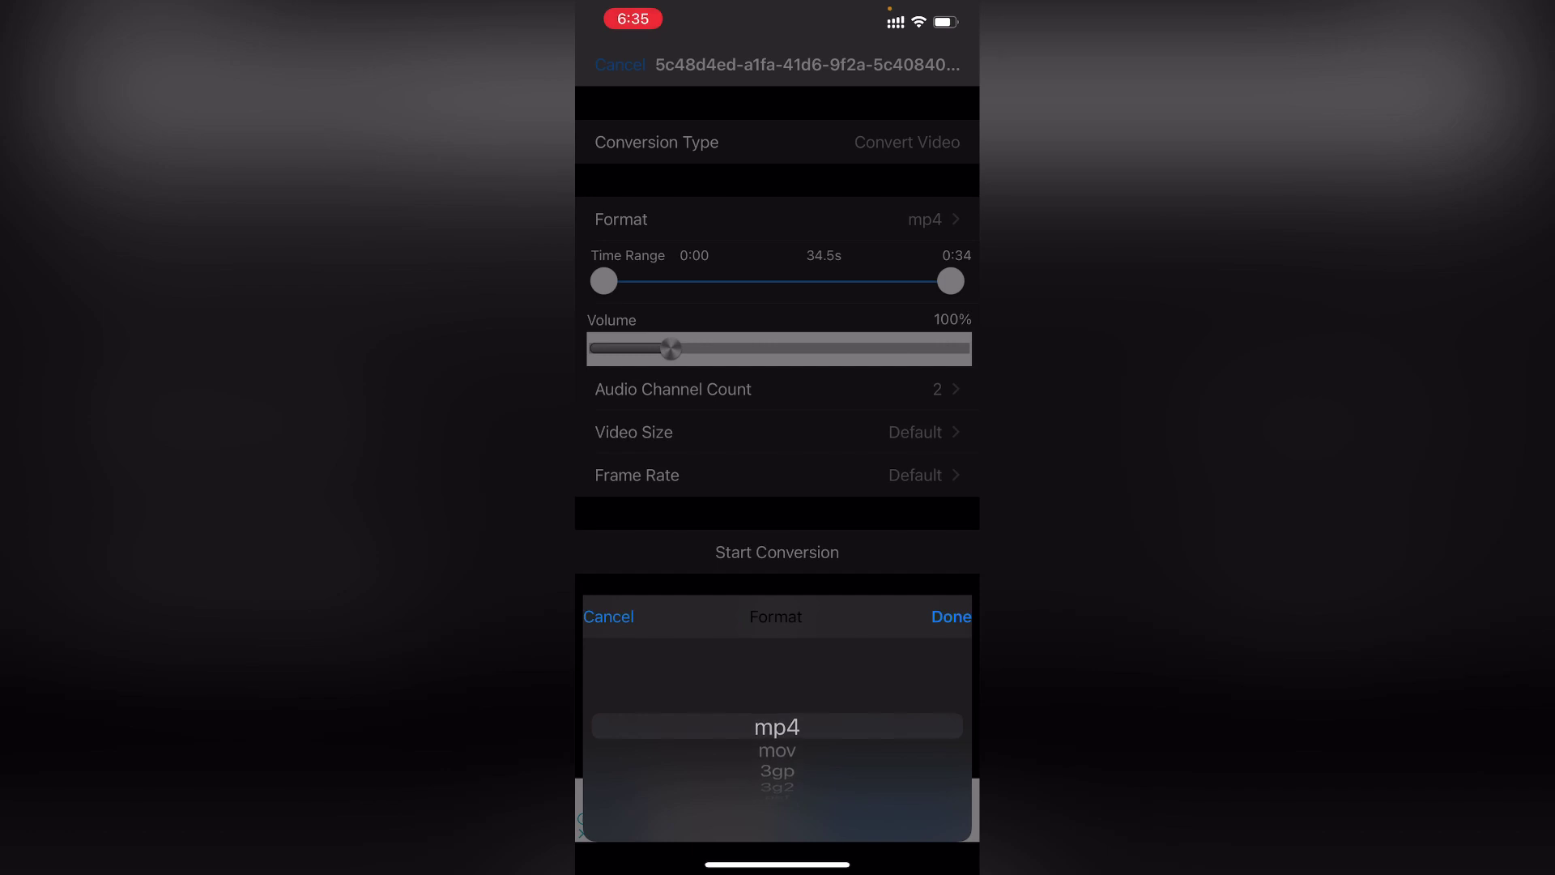
{"action": "left_click", "coordinate": [952, 616]}
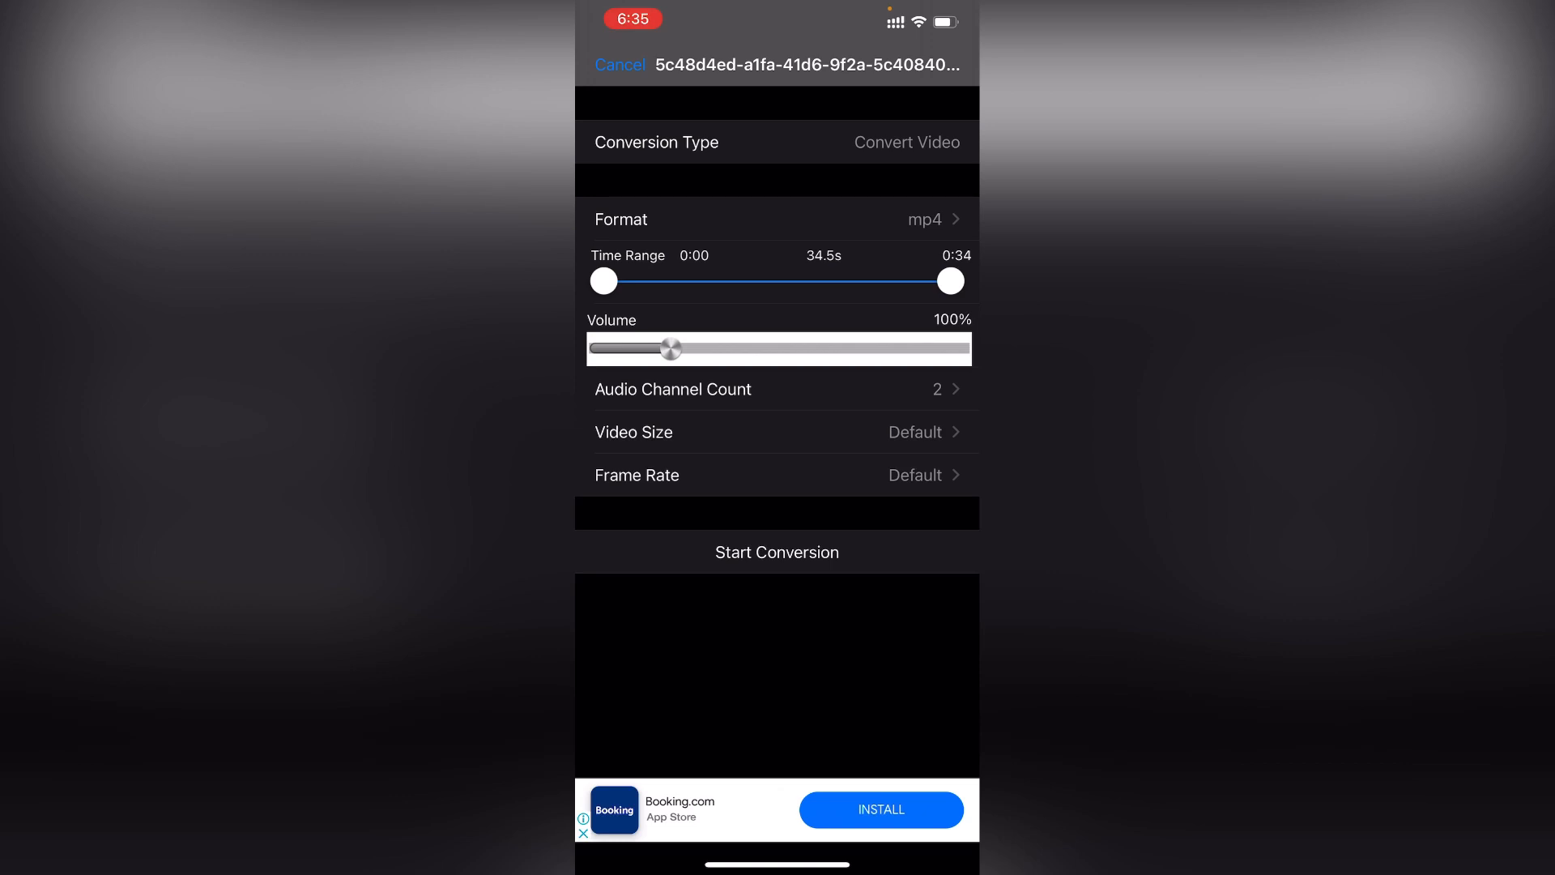
Step: Set the output video size to 960x540
{"action": "left_click", "coordinate": [777, 432]}
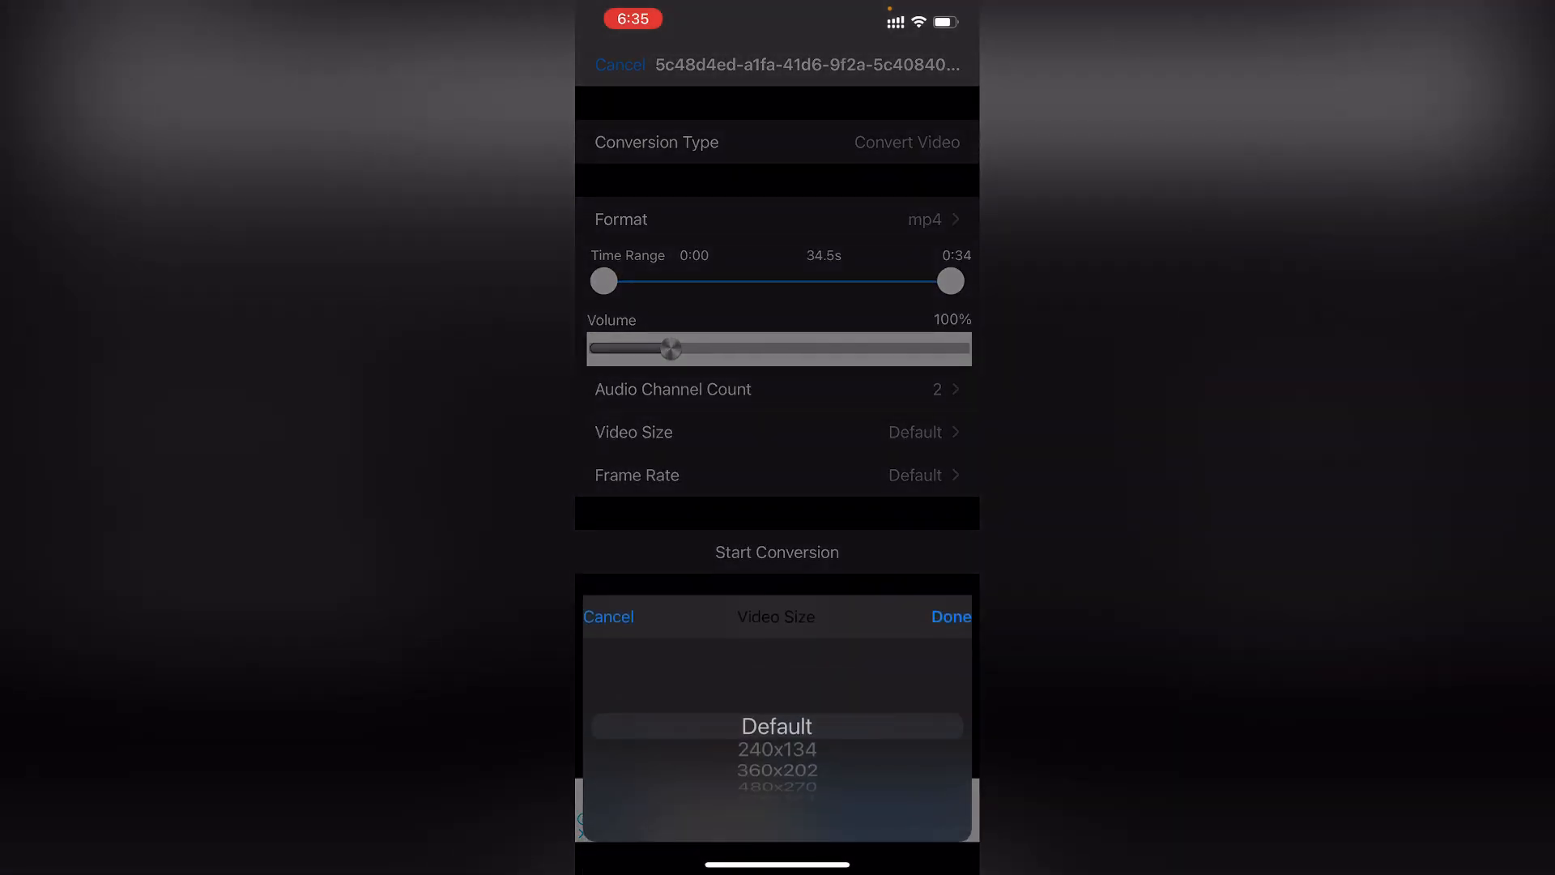
{"action": "mouse_move", "coordinate": [777, 729]}
{"action": "left_mouse_down"}
{"action": "mouse_move", "coordinate": [777, 660]}
{"action": "mouse_move", "coordinate": [778, 776]}
{"action": "mouse_move", "coordinate": [778, 637]}
{"action": "left_mouse_up"}
{"action": "mouse_move", "coordinate": [778, 729]}
{"action": "left_mouse_down"}
{"action": "mouse_move", "coordinate": [779, 752]}
{"action": "mouse_move", "coordinate": [779, 706]}
{"action": "left_mouse_up"}
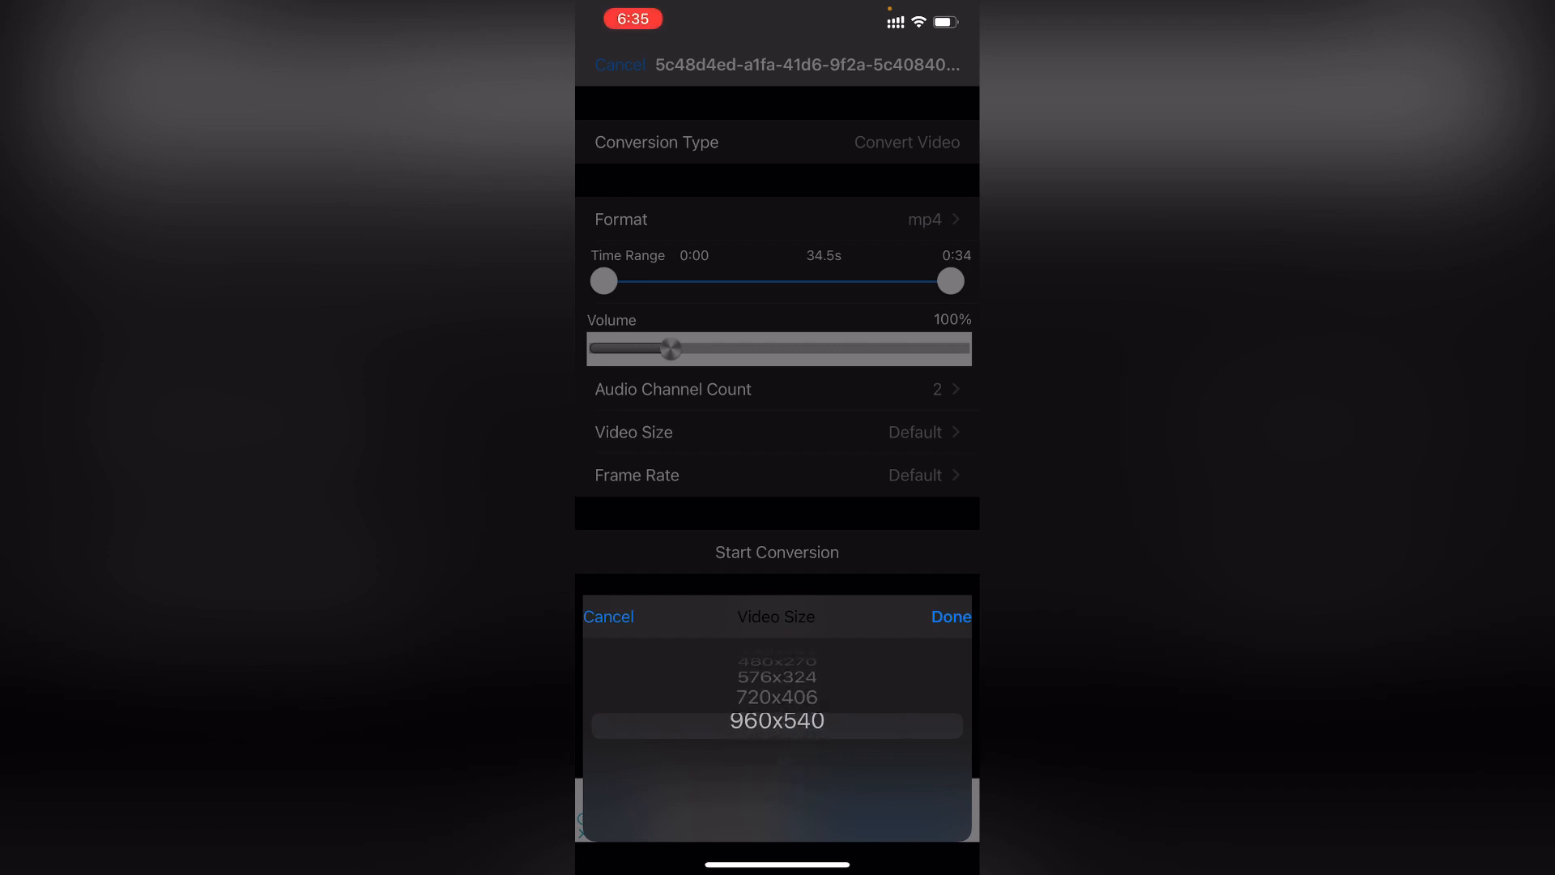
{"action": "left_click", "coordinate": [951, 617]}
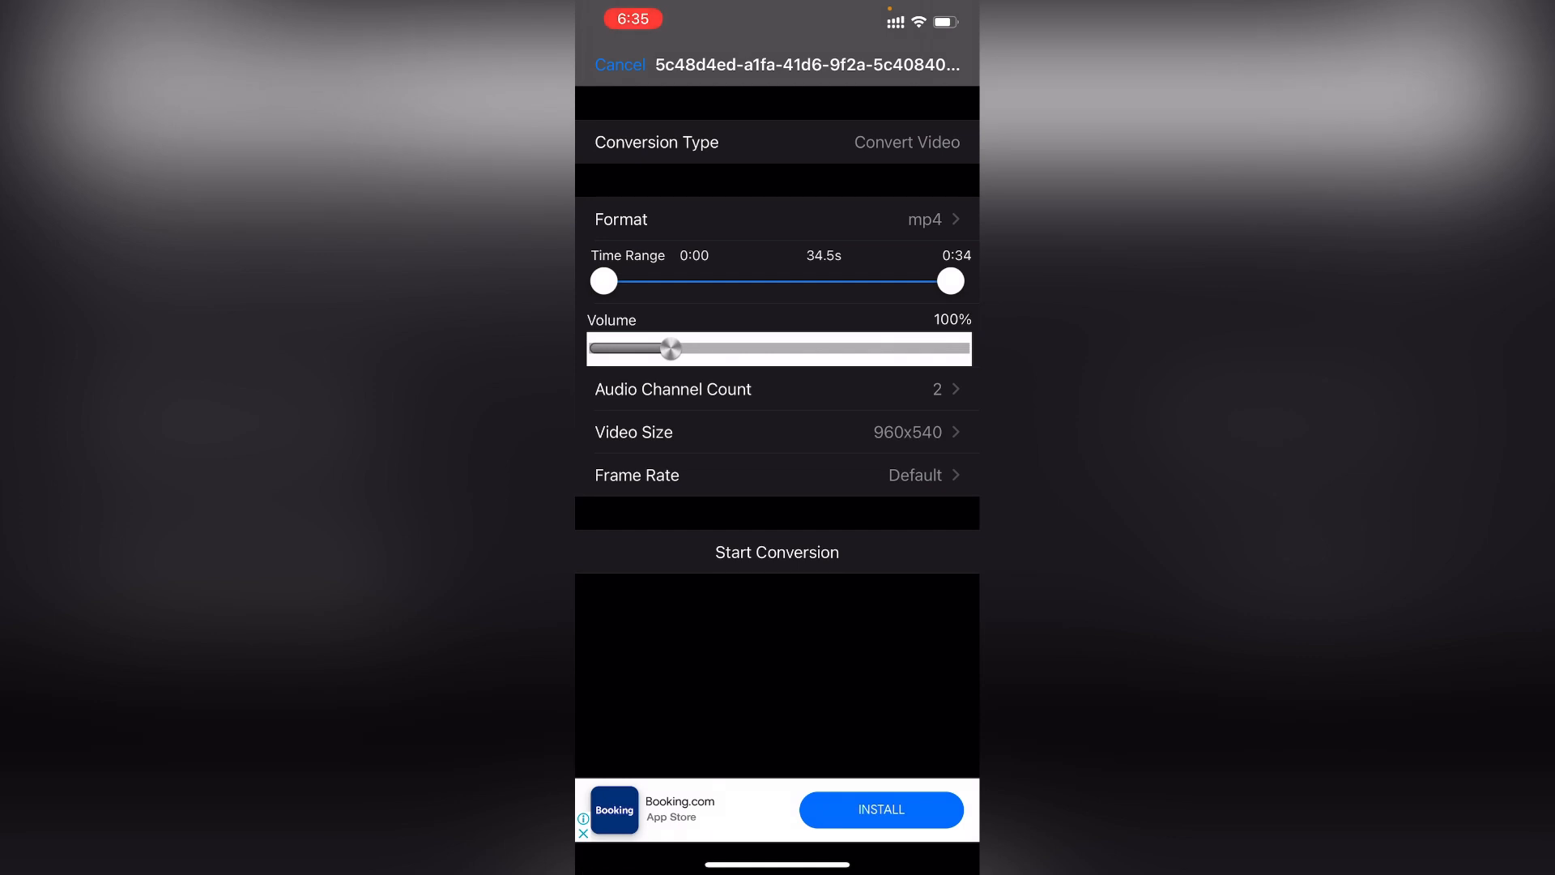
Step: Set the output frame rate to 60FPS
{"action": "left_click", "coordinate": [777, 475]}
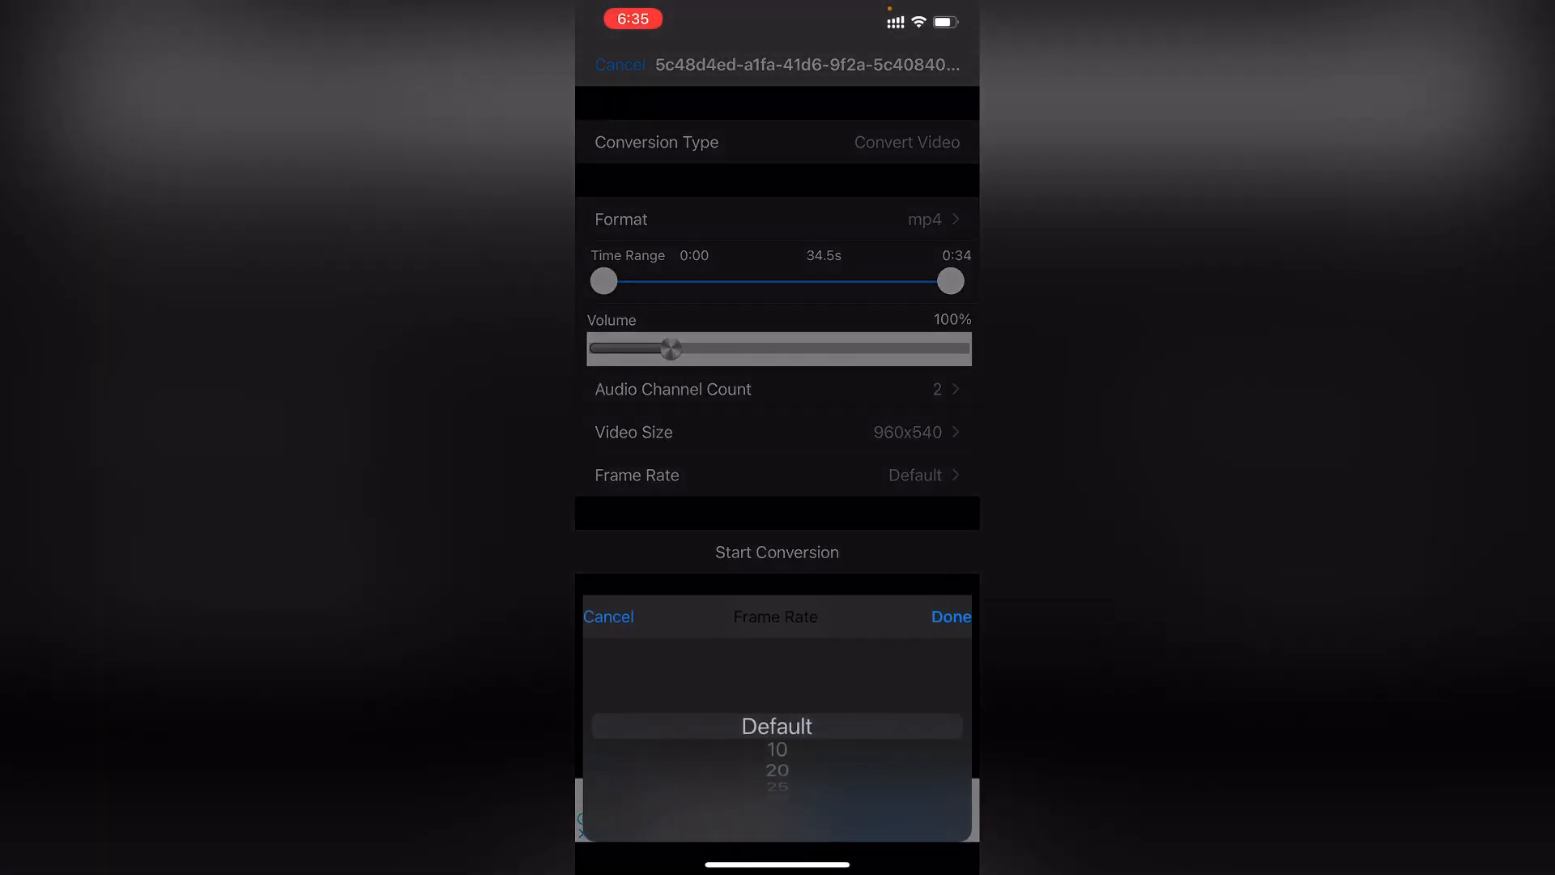
{"action": "mouse_move", "coordinate": [778, 728]}
{"action": "left_mouse_down"}
{"action": "mouse_move", "coordinate": [777, 637]}
{"action": "mouse_move", "coordinate": [777, 752]}
{"action": "left_mouse_up"}
{"action": "left_click", "coordinate": [950, 615]}
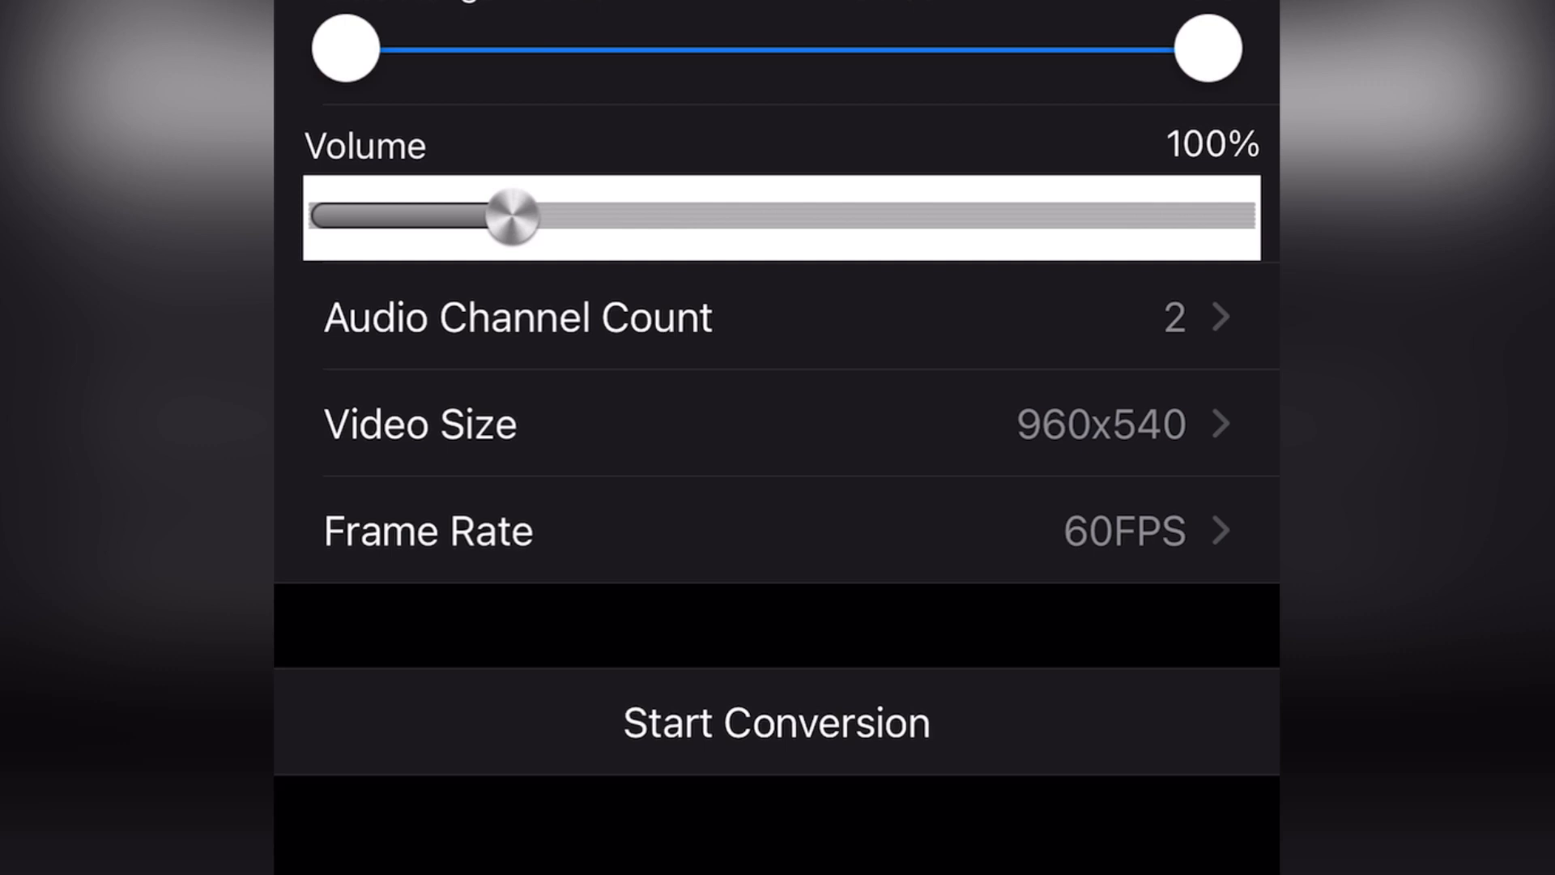
Step: Start the conversion, producing a new 7.3MB mp4 in the file list
{"action": "left_click", "coordinate": [776, 722]}
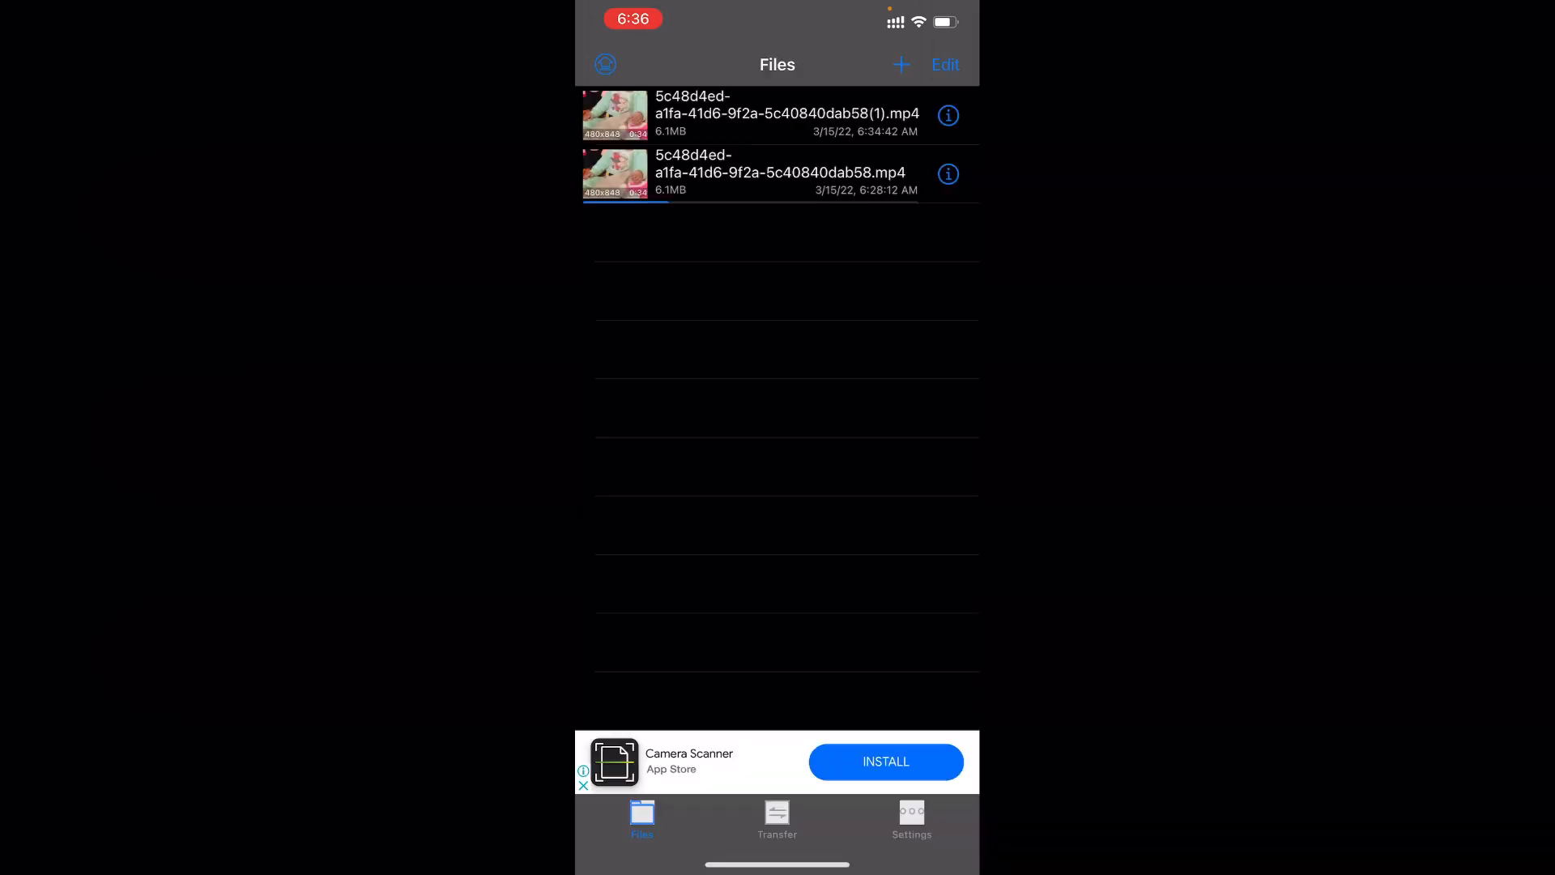
Step: Play the first clip in the built-in video player
{"action": "left_click", "coordinate": [778, 112]}
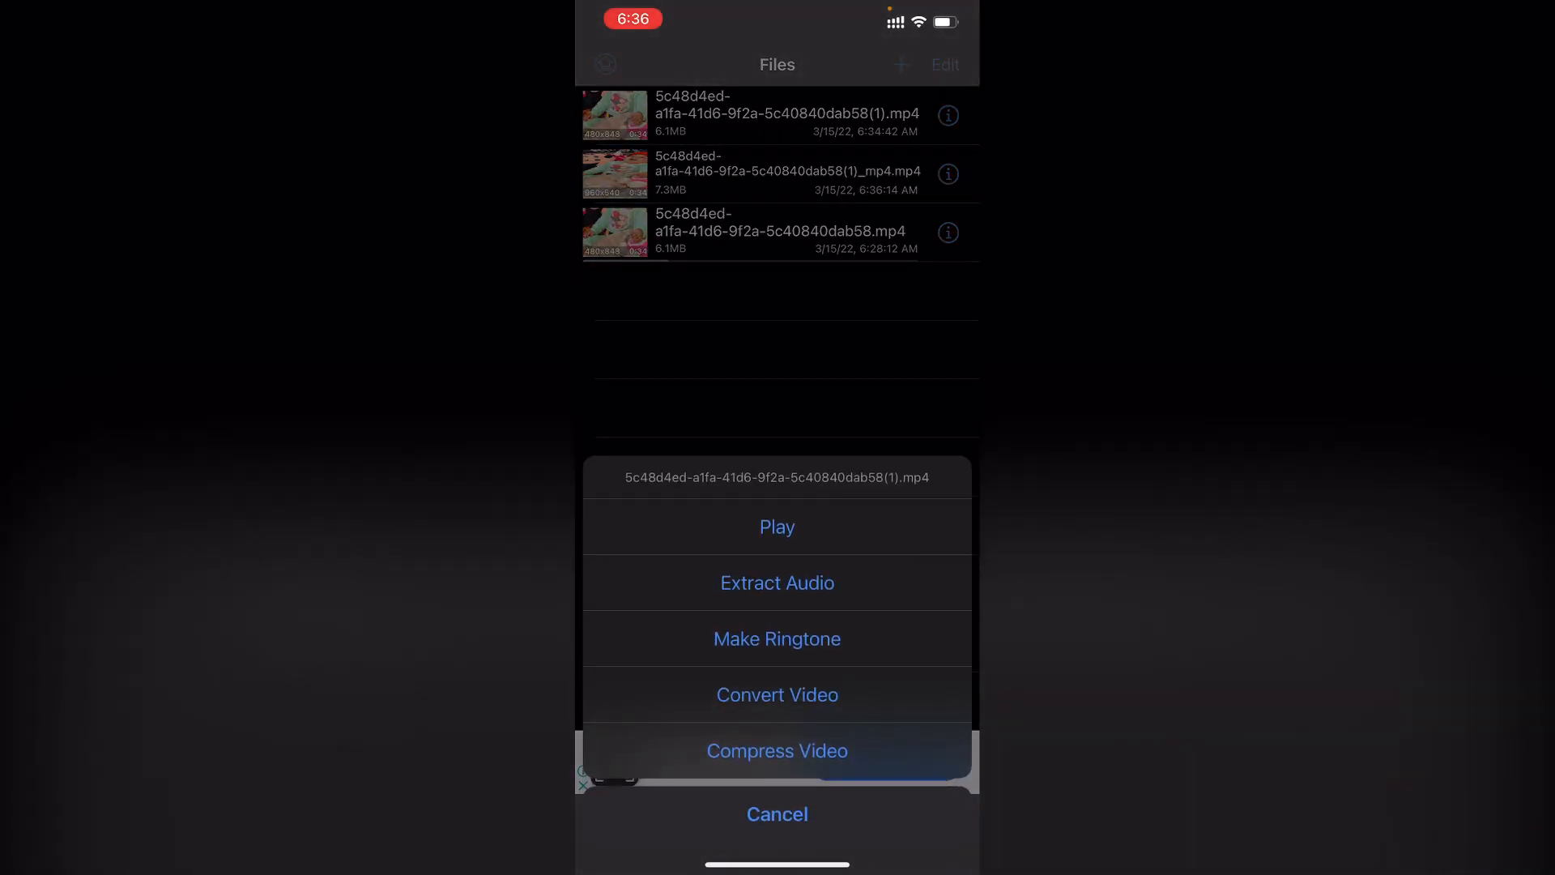
{"action": "left_click", "coordinate": [777, 524]}
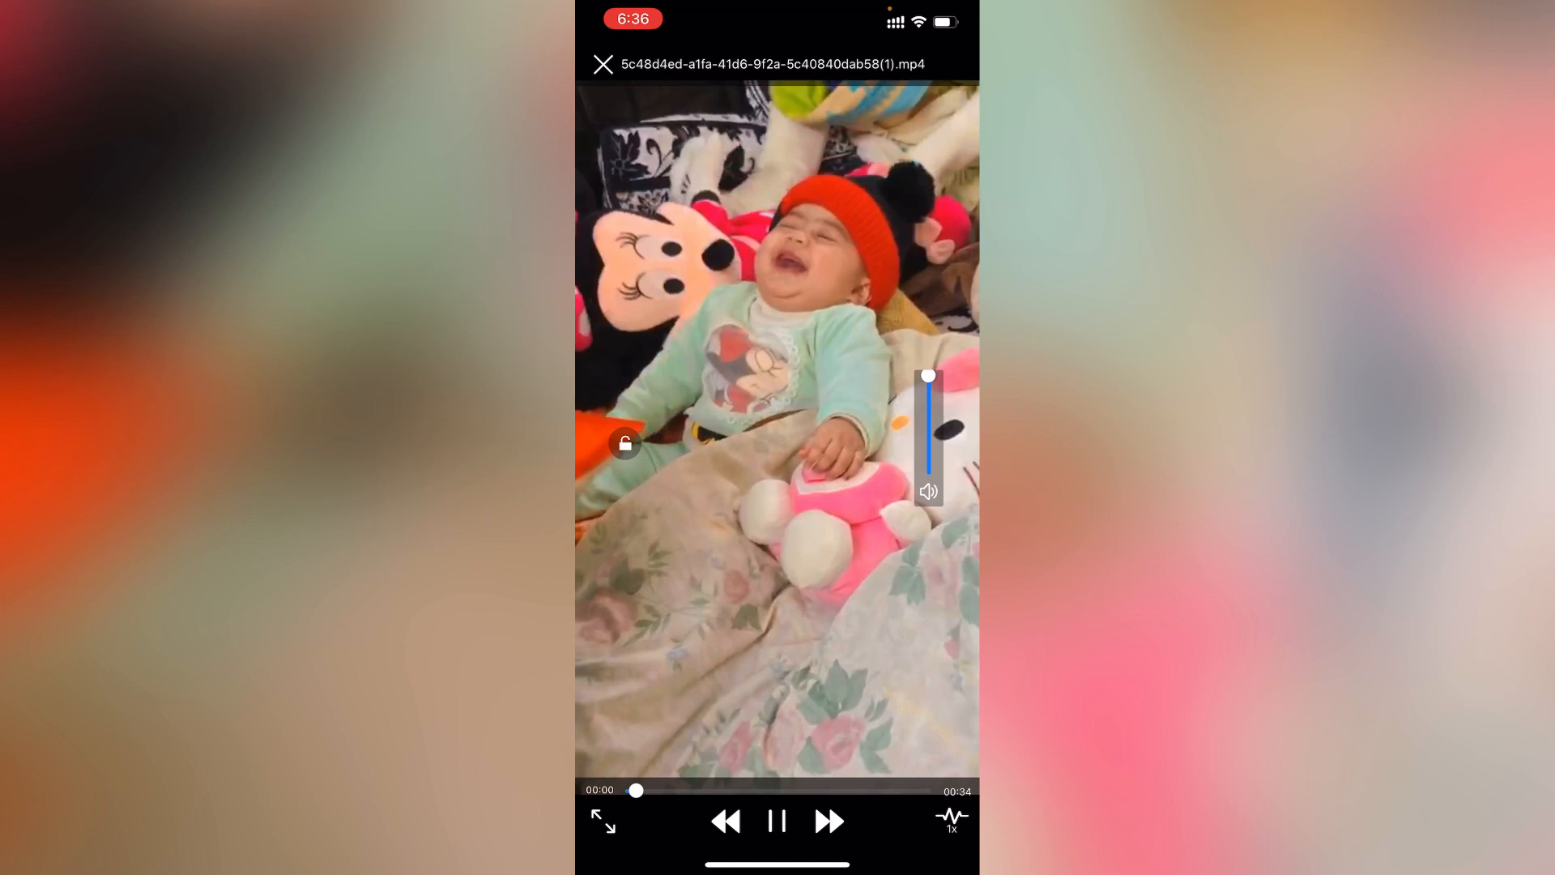